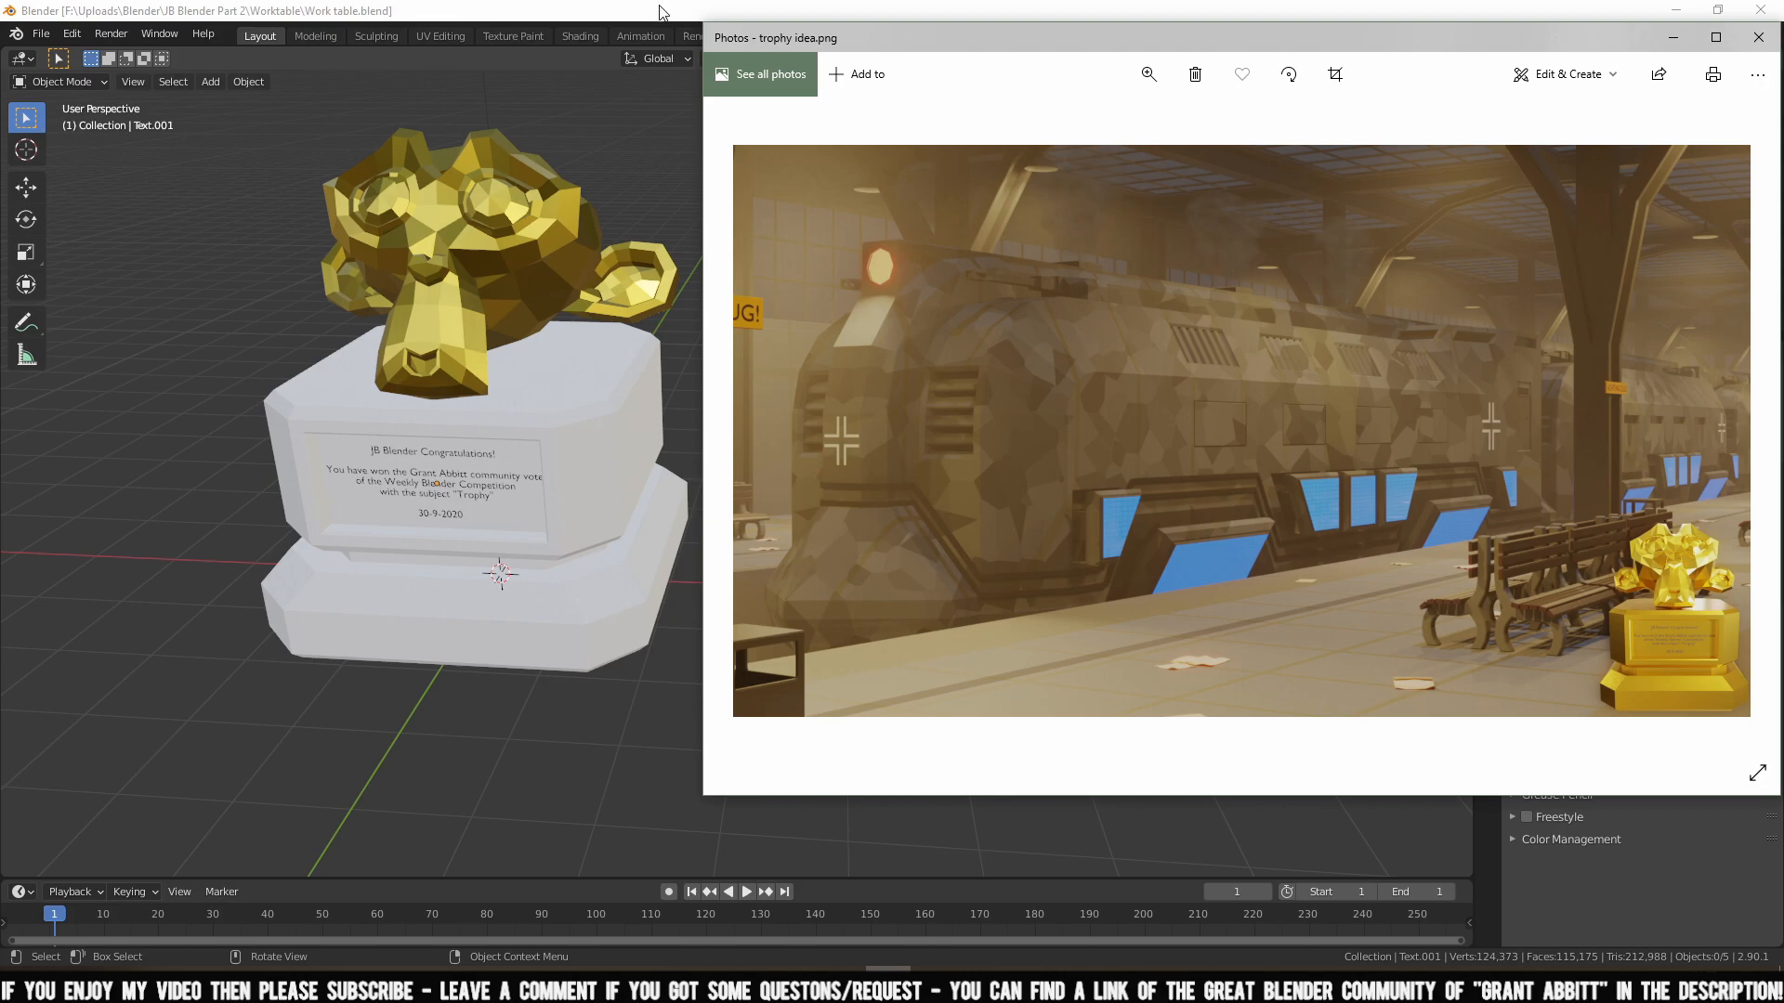
- Switch to Blender and inspect the trophy, selecting the inscription text on the base's front for a close view
left_click(631, 9)
middle_click_drag(725, 386, 750, 493, "shift")
left_click(834, 466)
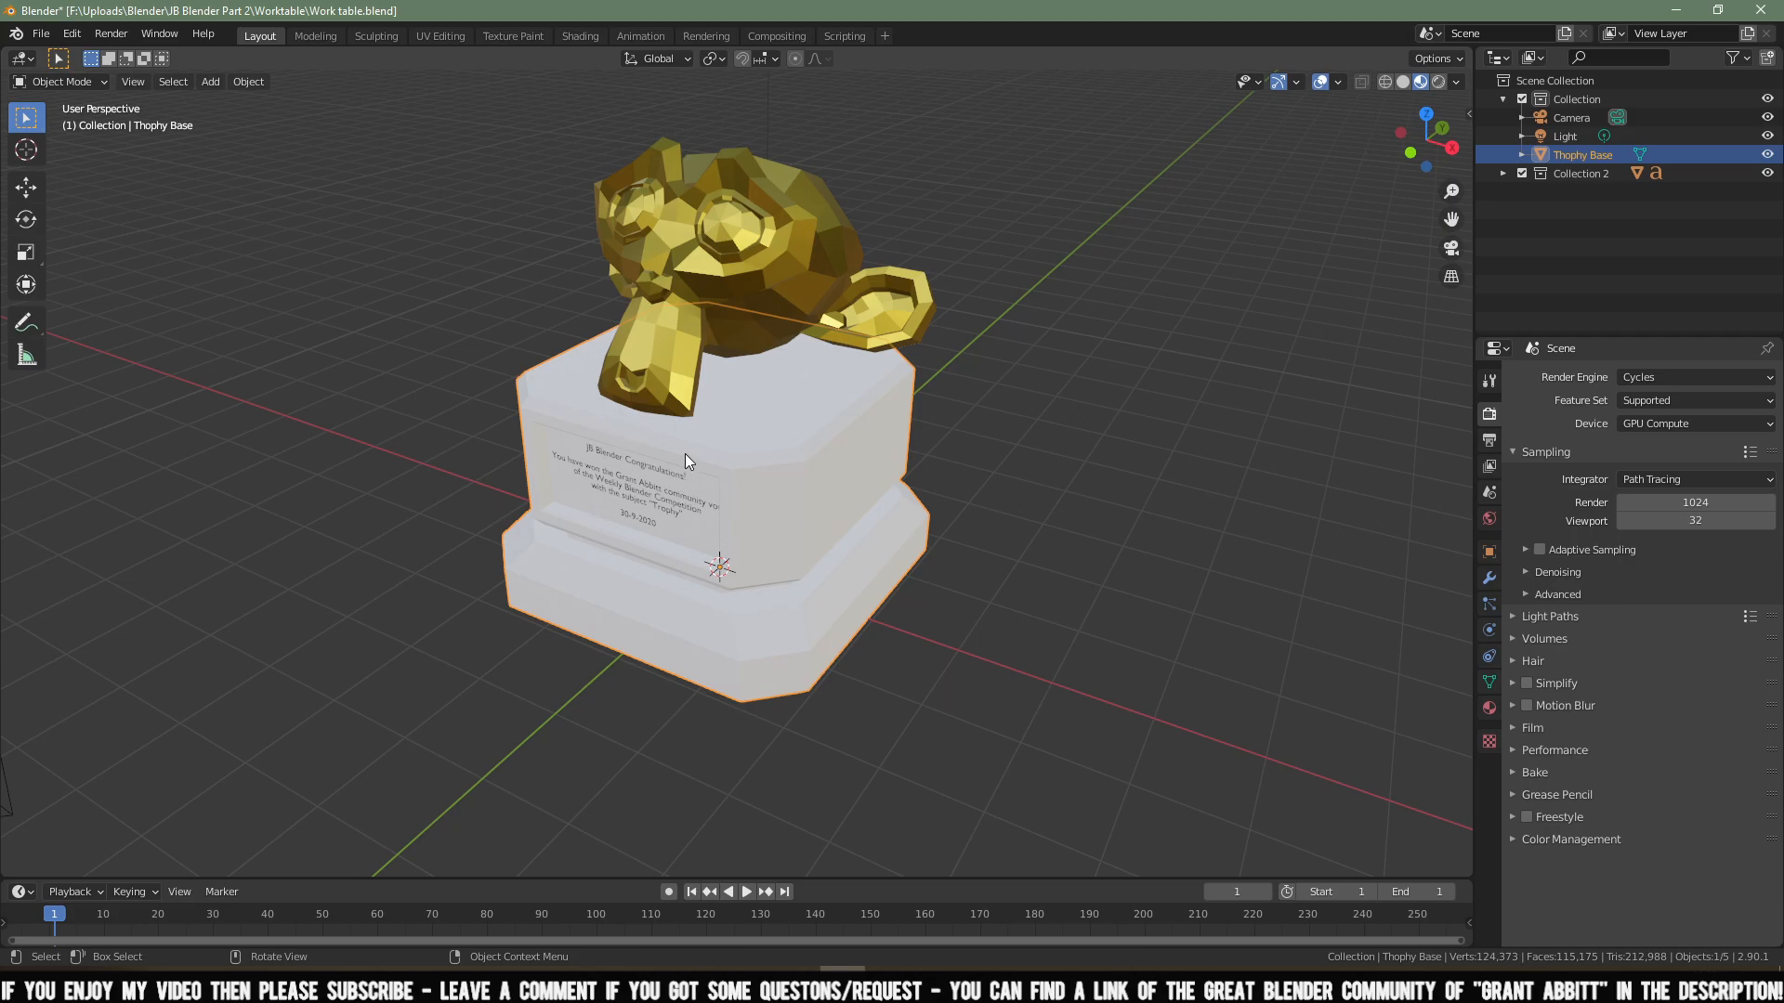
left_click(670, 506)
middle_click_drag(667, 511, 1025, 526)
scroll(883, 552, "up", 5)
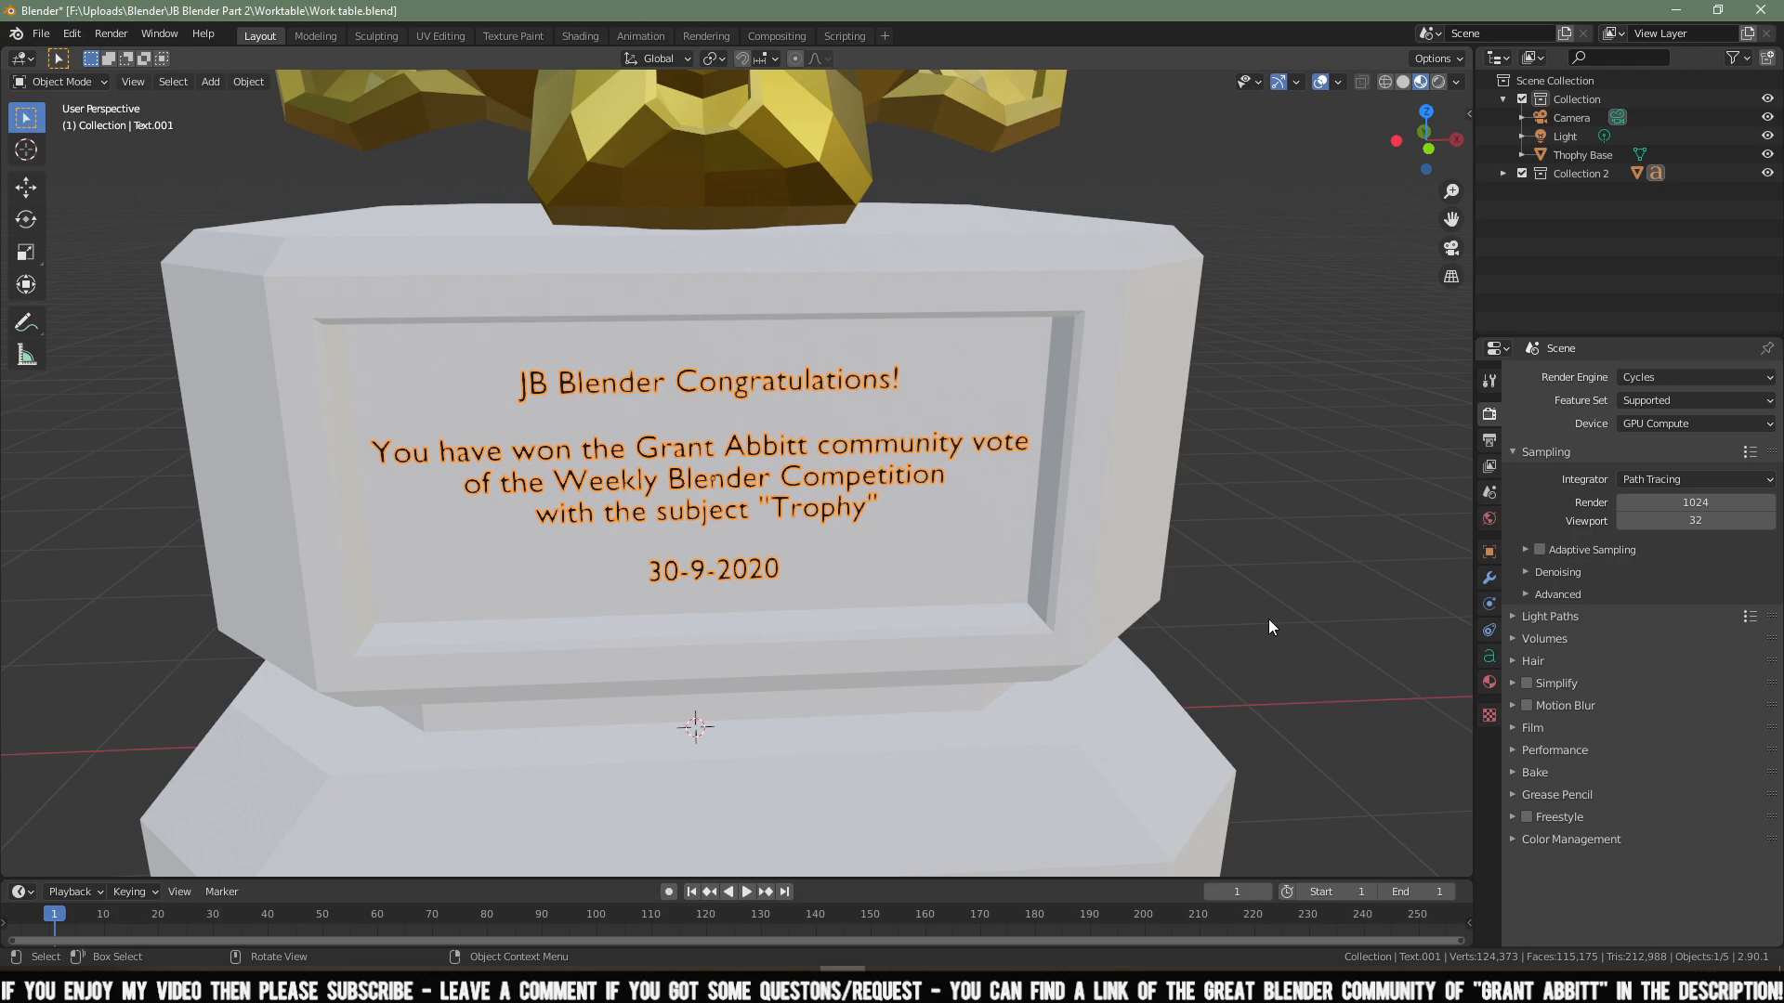
scroll(1269, 620, "down", 4)
middle_click_drag(1285, 528, 1208, 559)
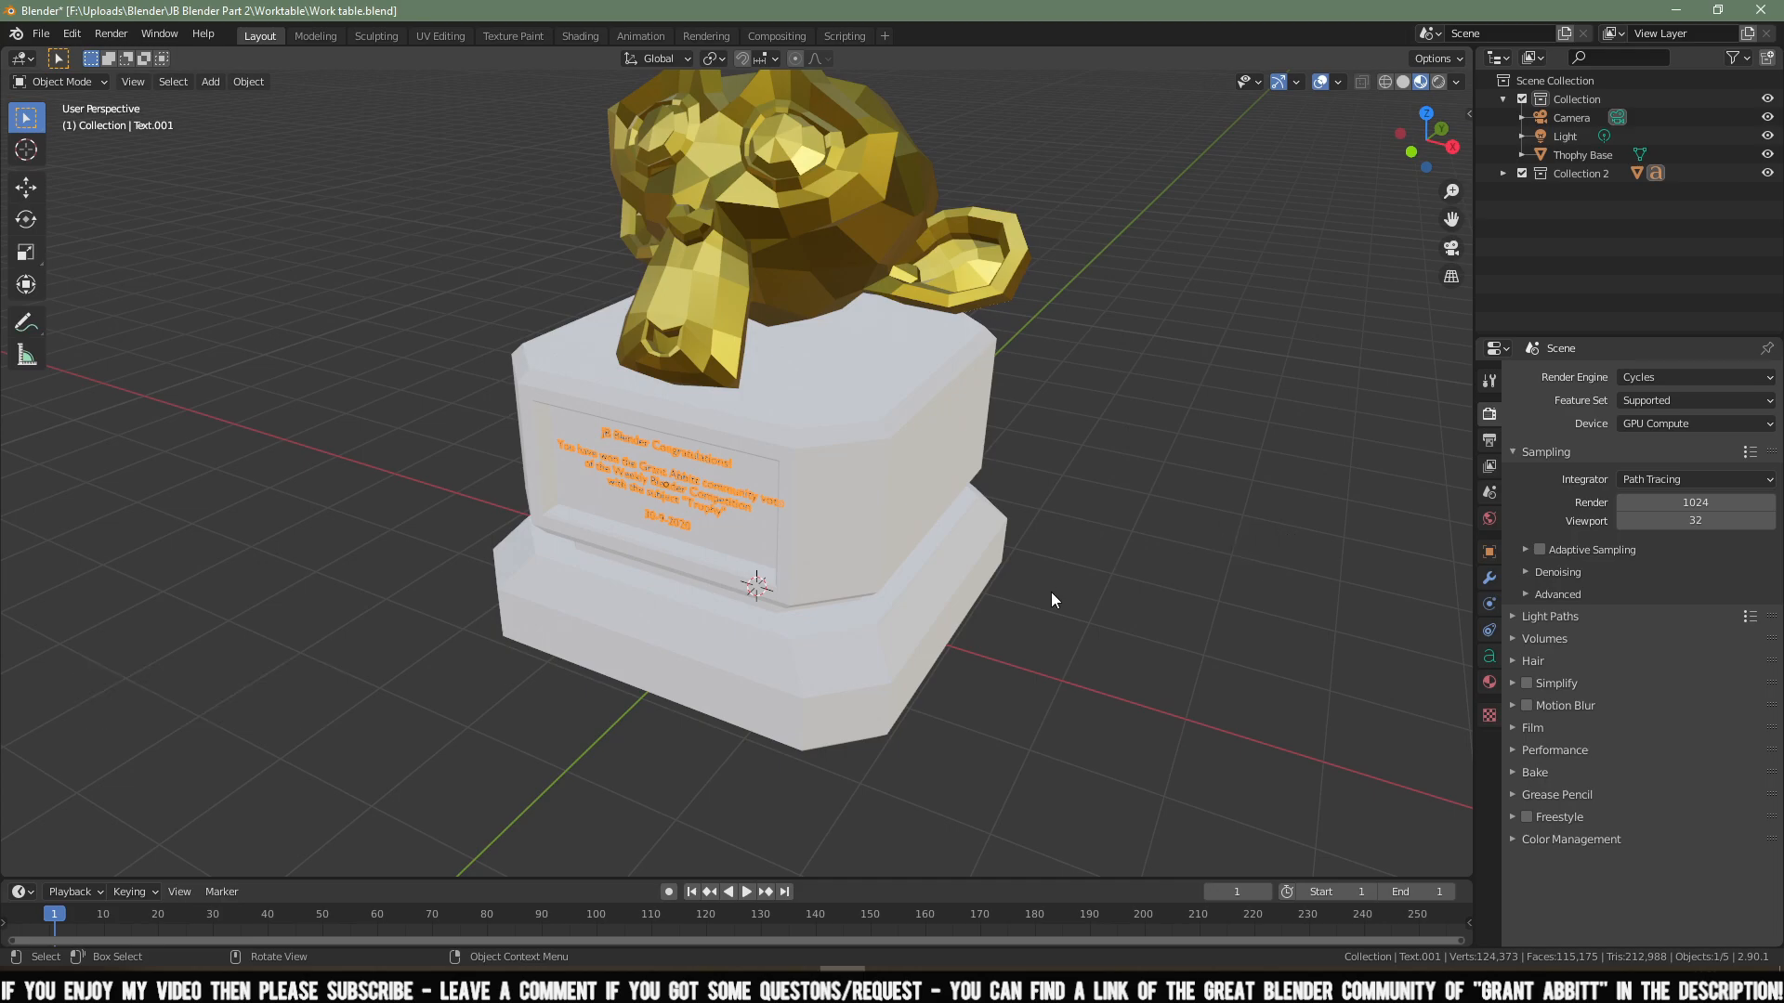
- Hide Collection 2 and inspect the bare trophy base from the front and in perspective
left_click(948, 550)
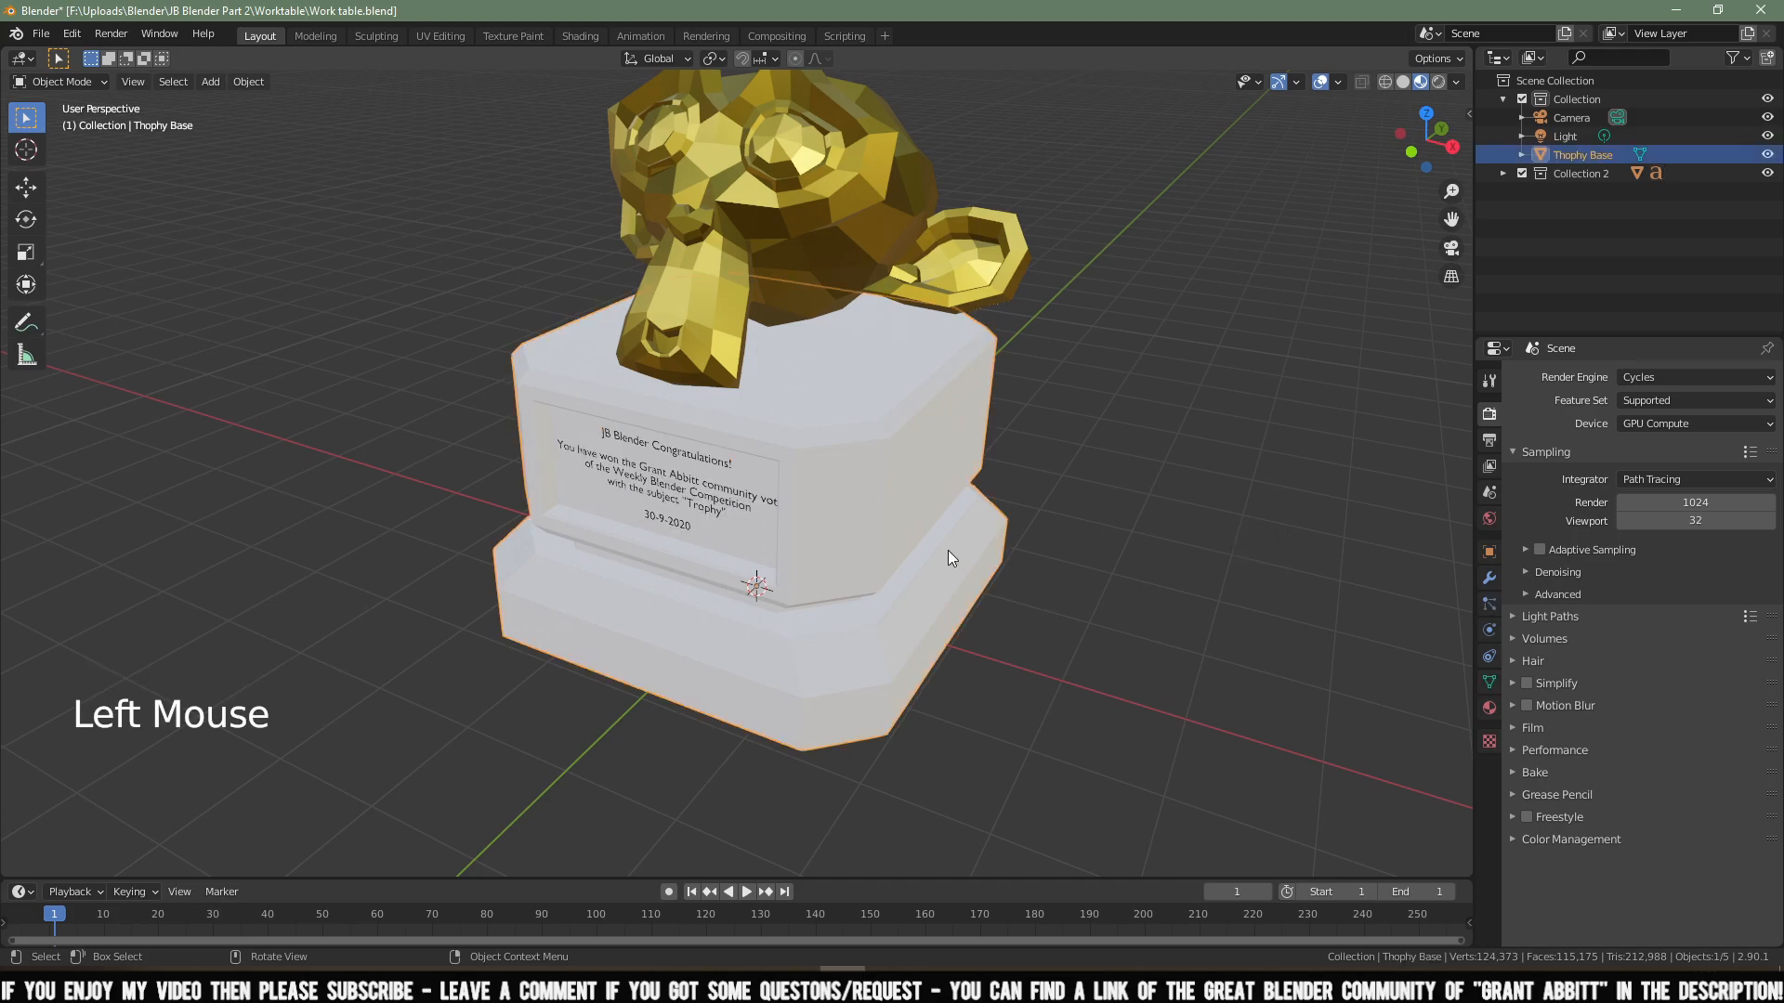
left_click(1767, 174)
left_click(1225, 467)
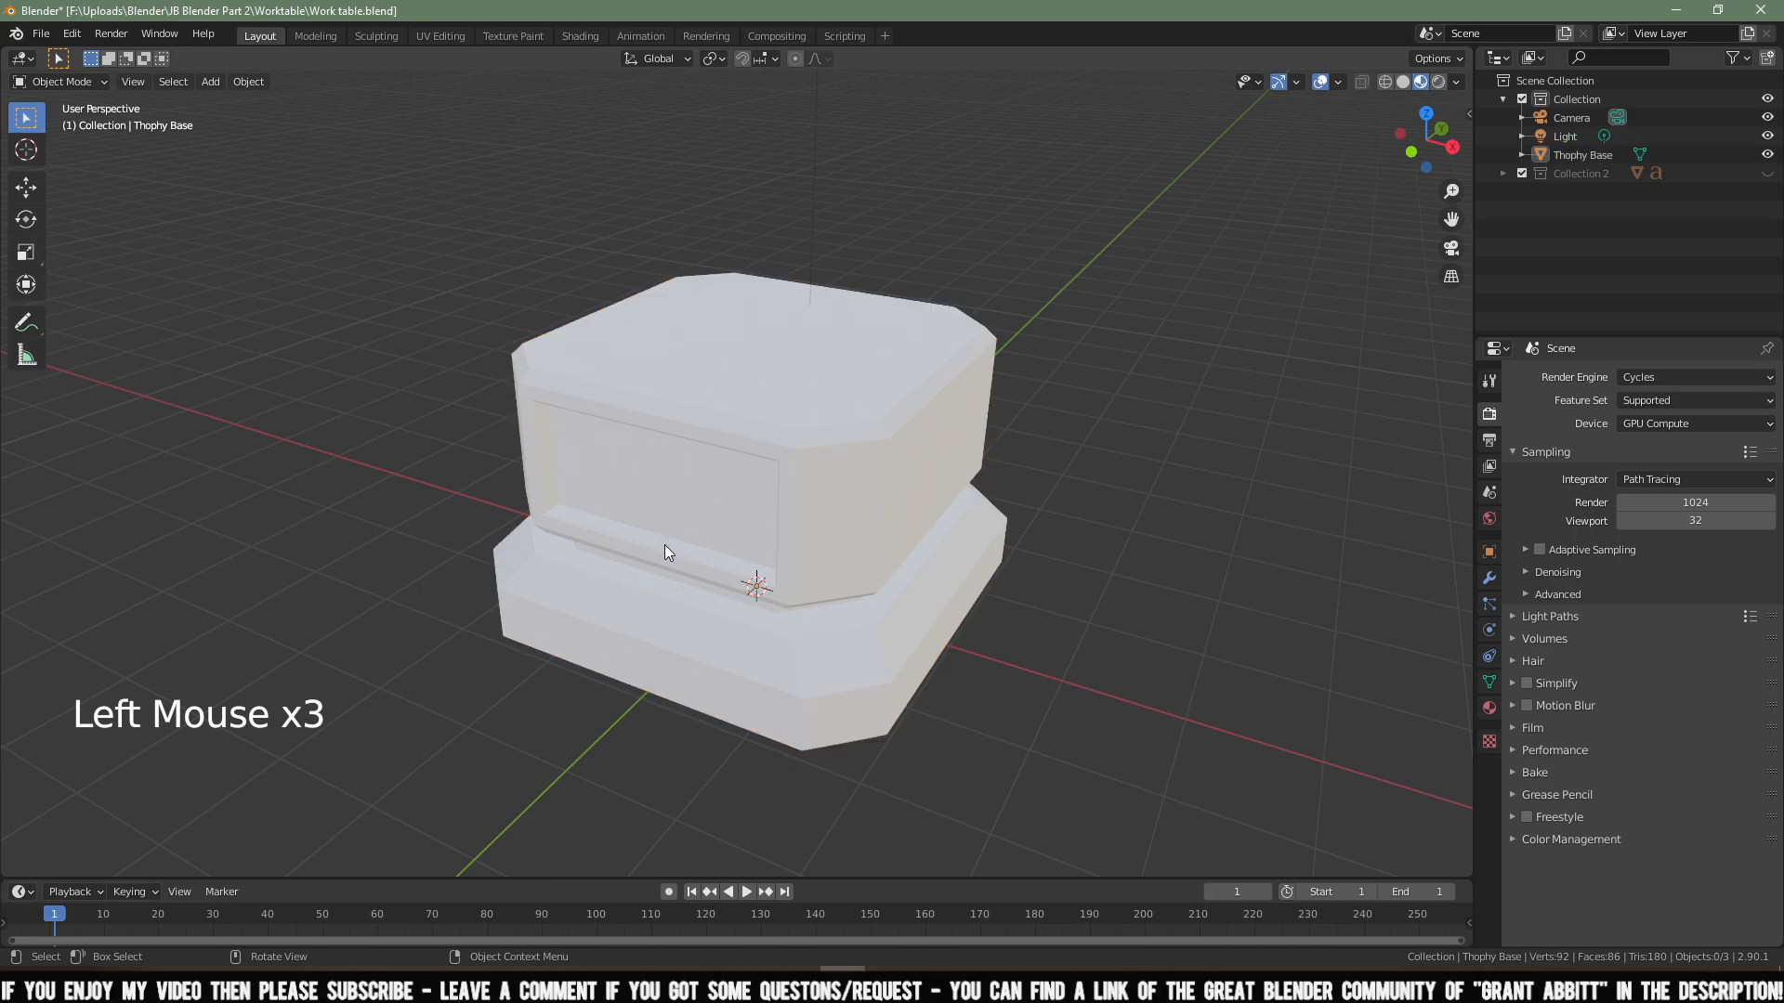
scroll(946, 609, "down", 3)
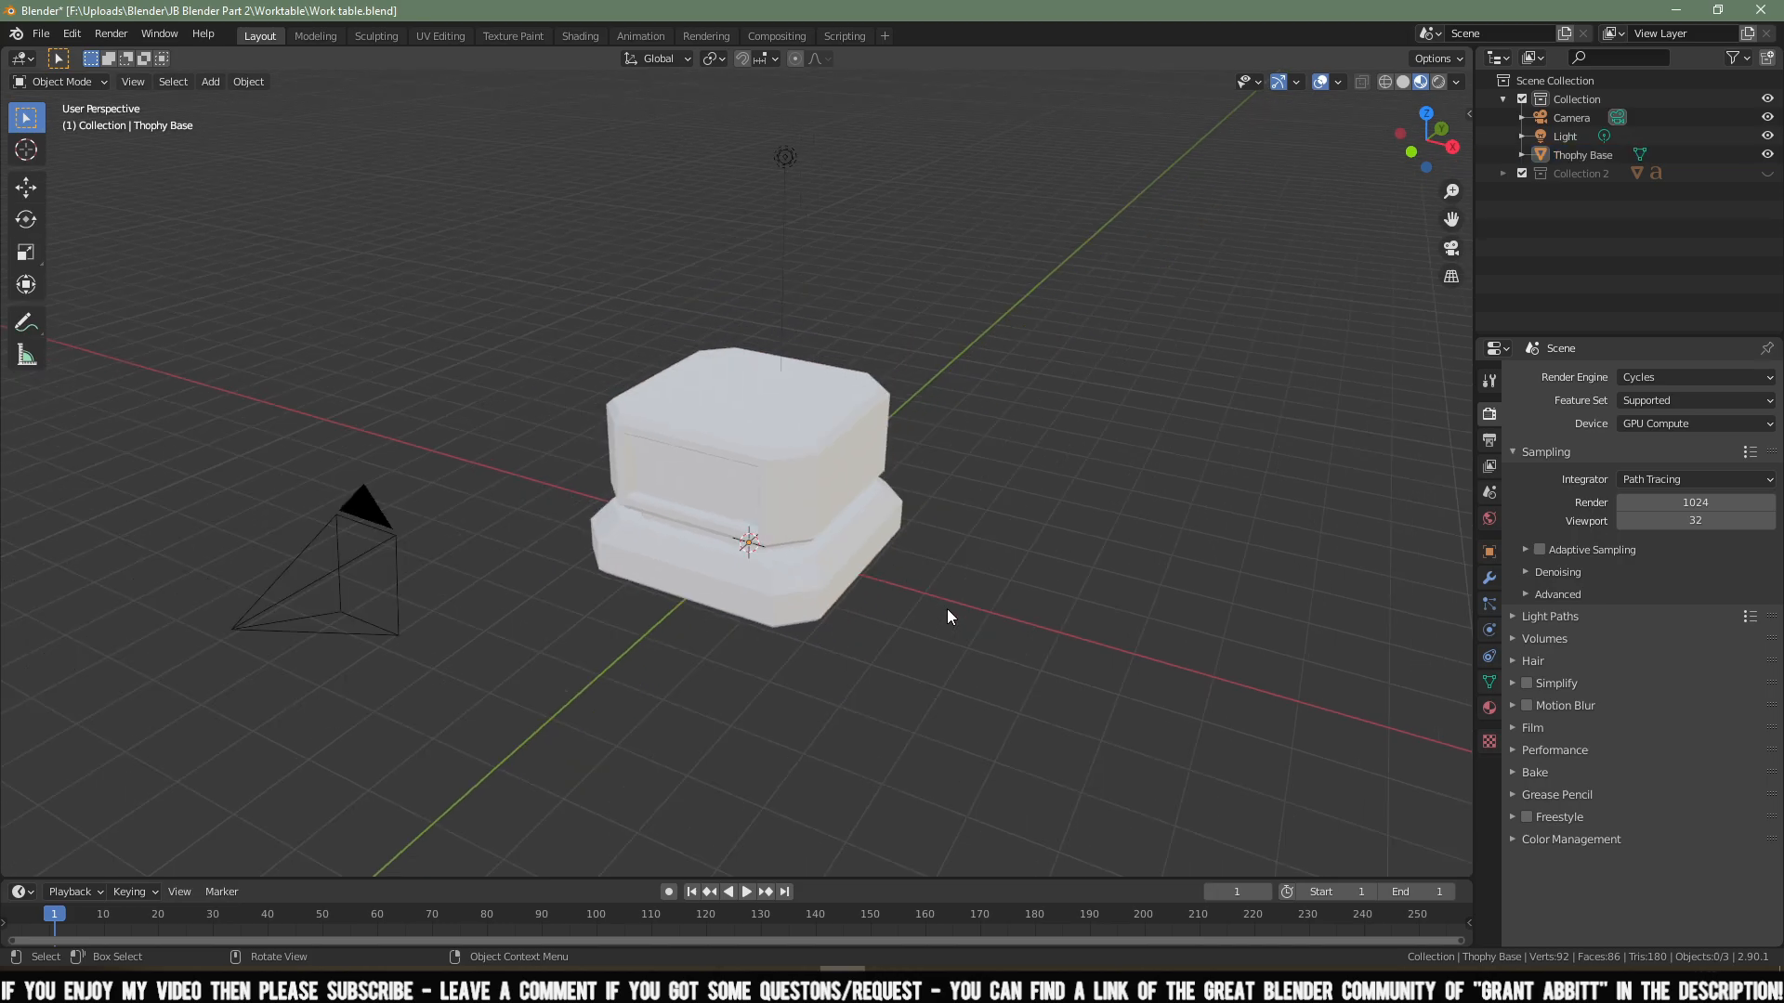
key("KP_1")
middle_click_drag(945, 610, 957, 724, "shift")
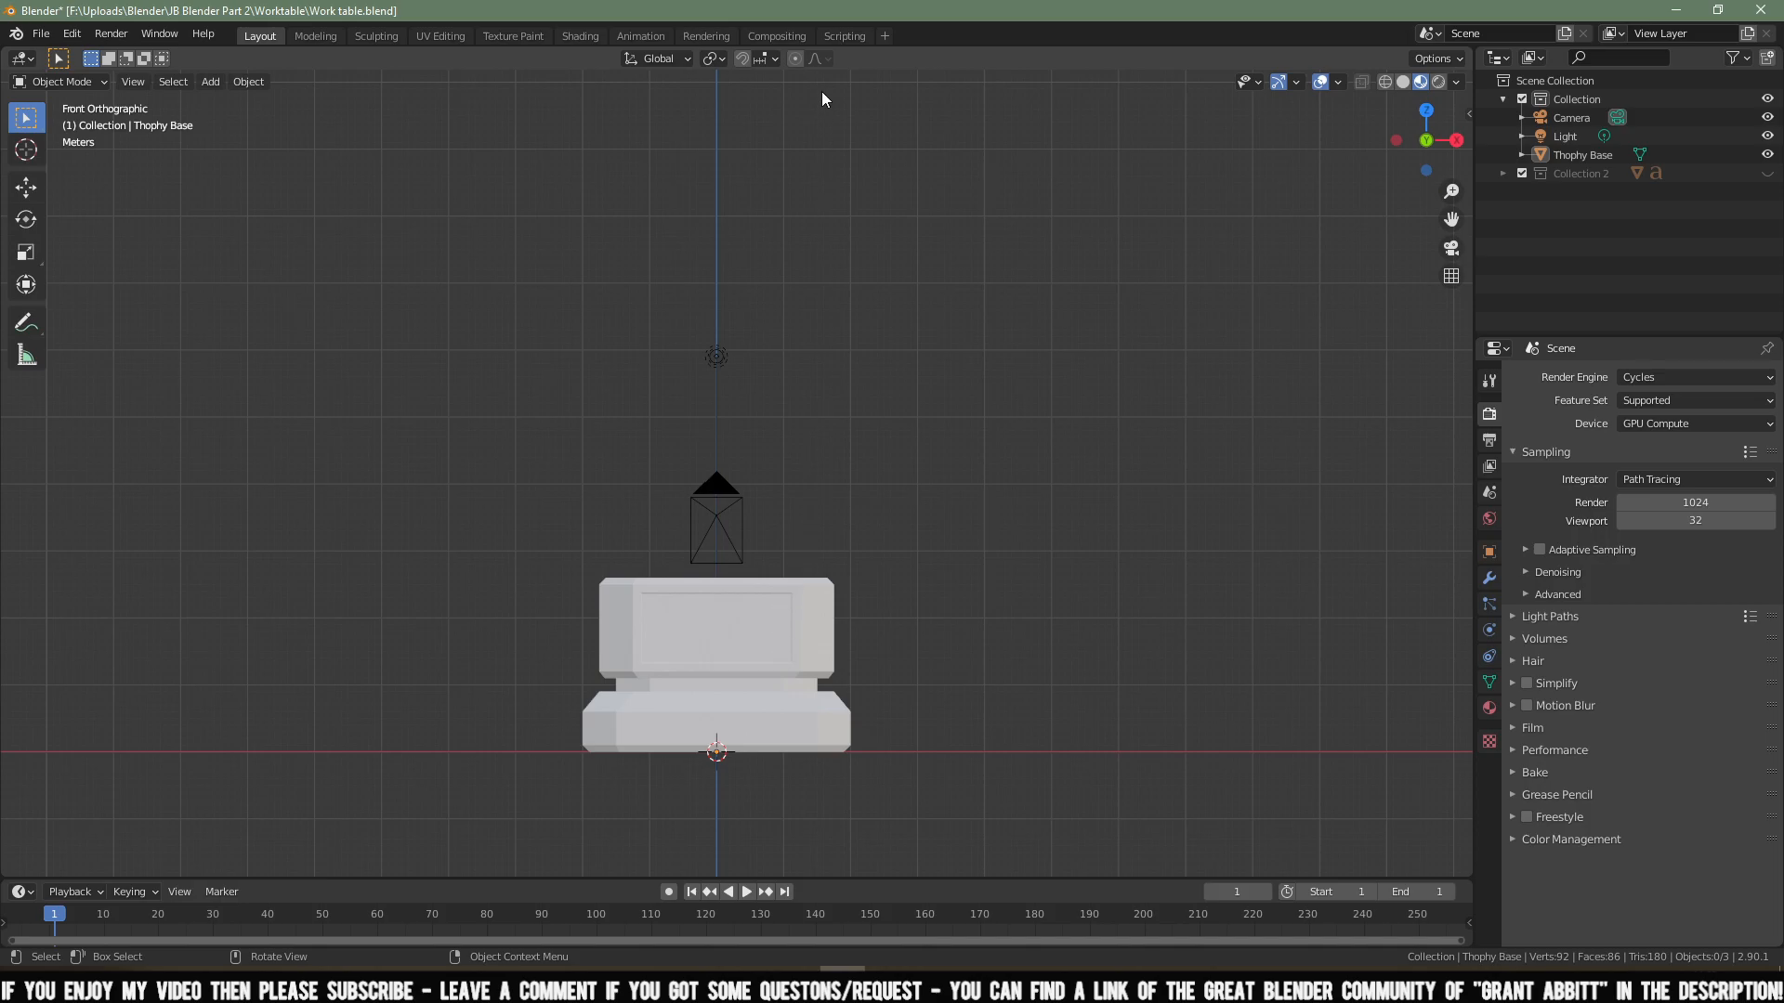
left_click(753, 694)
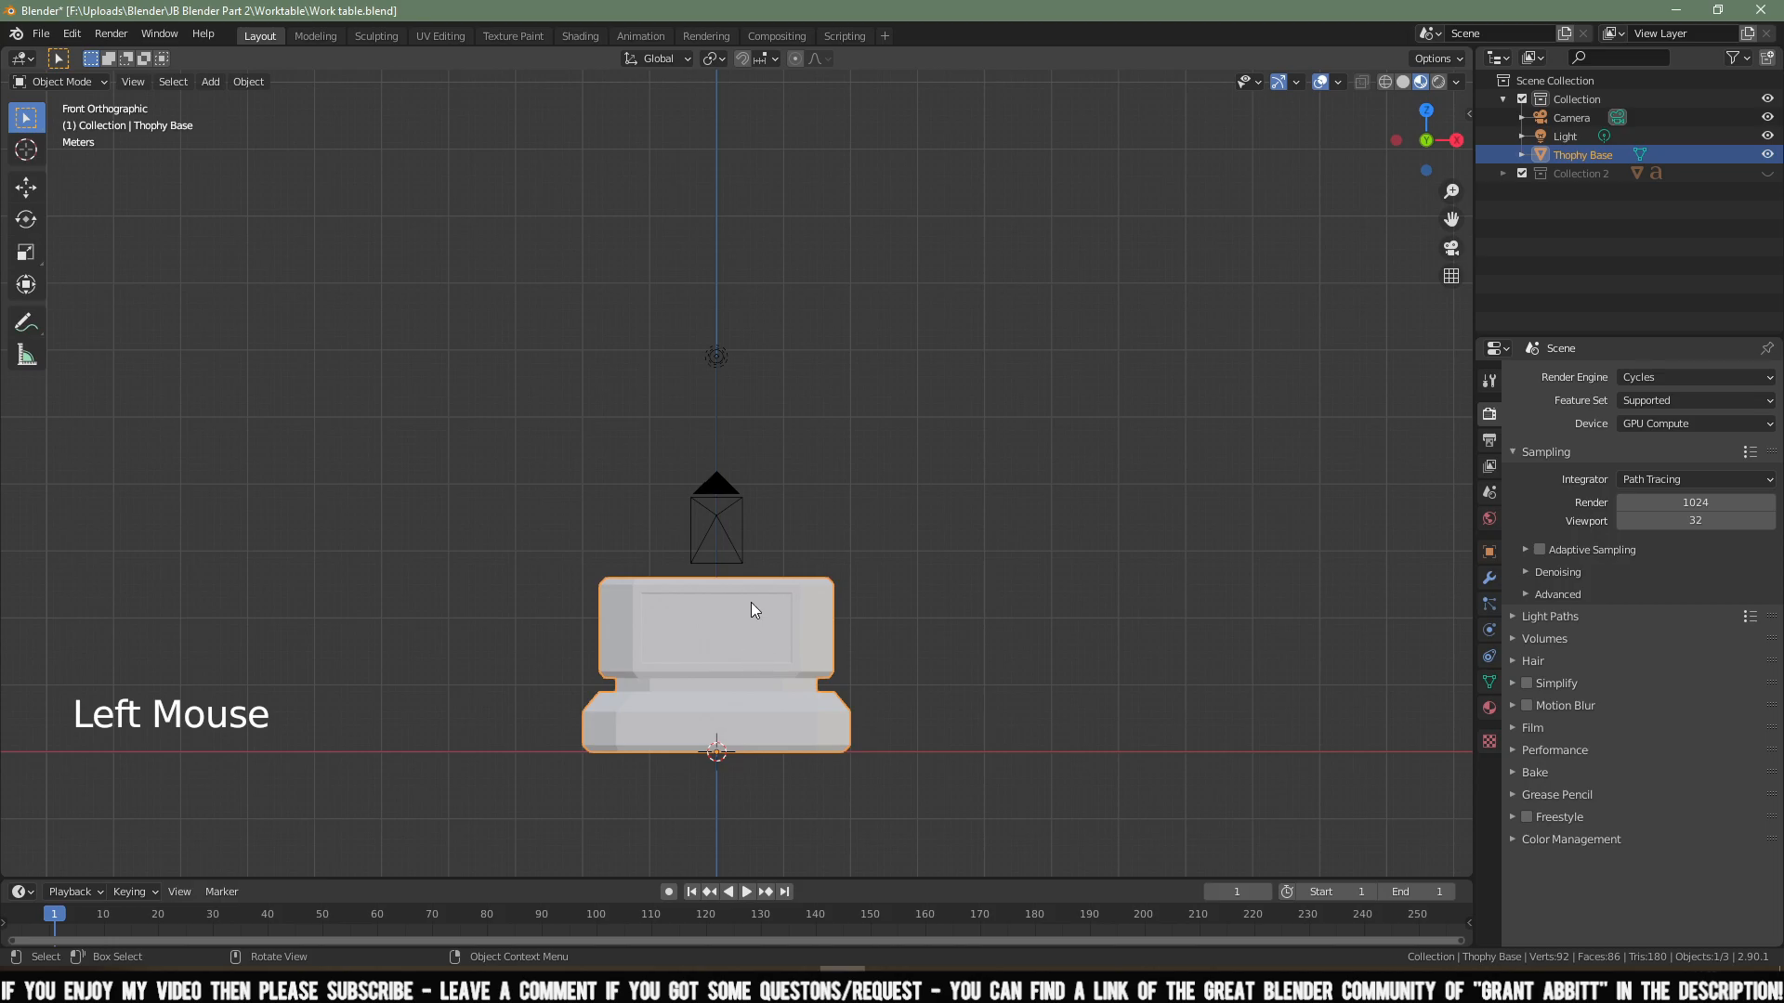
middle_click_drag(689, 650, 834, 300)
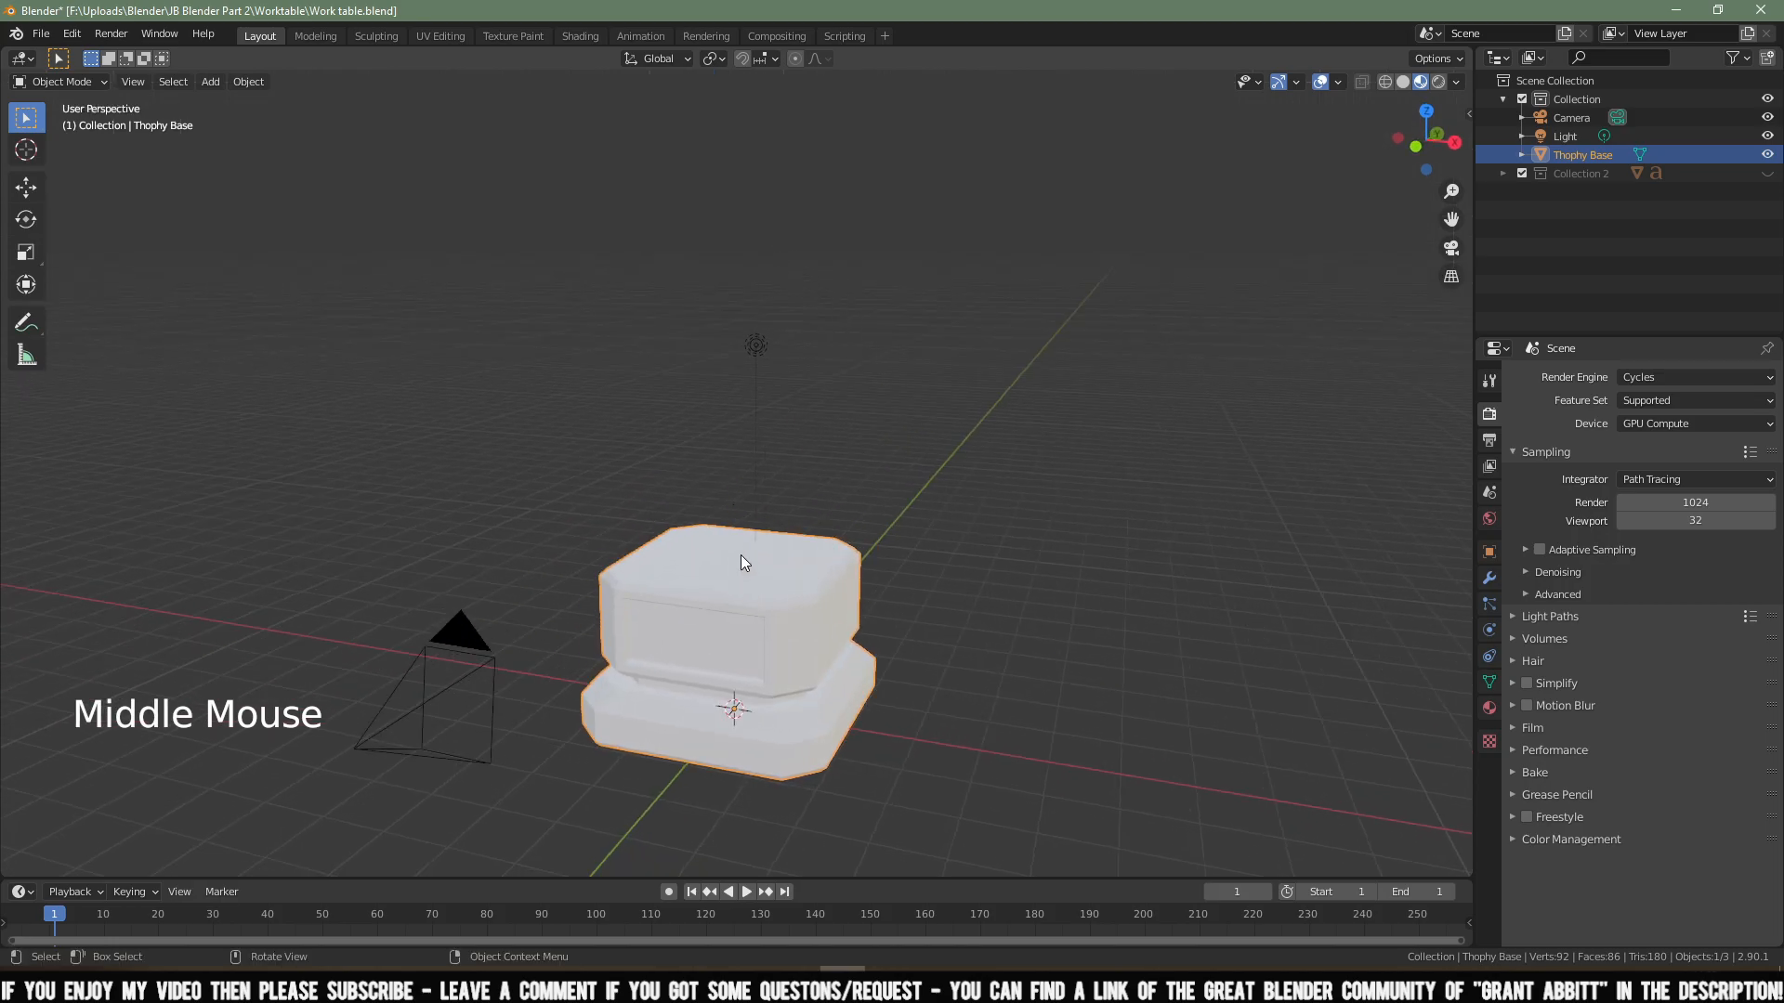
middle_click_drag(740, 562, 738, 566)
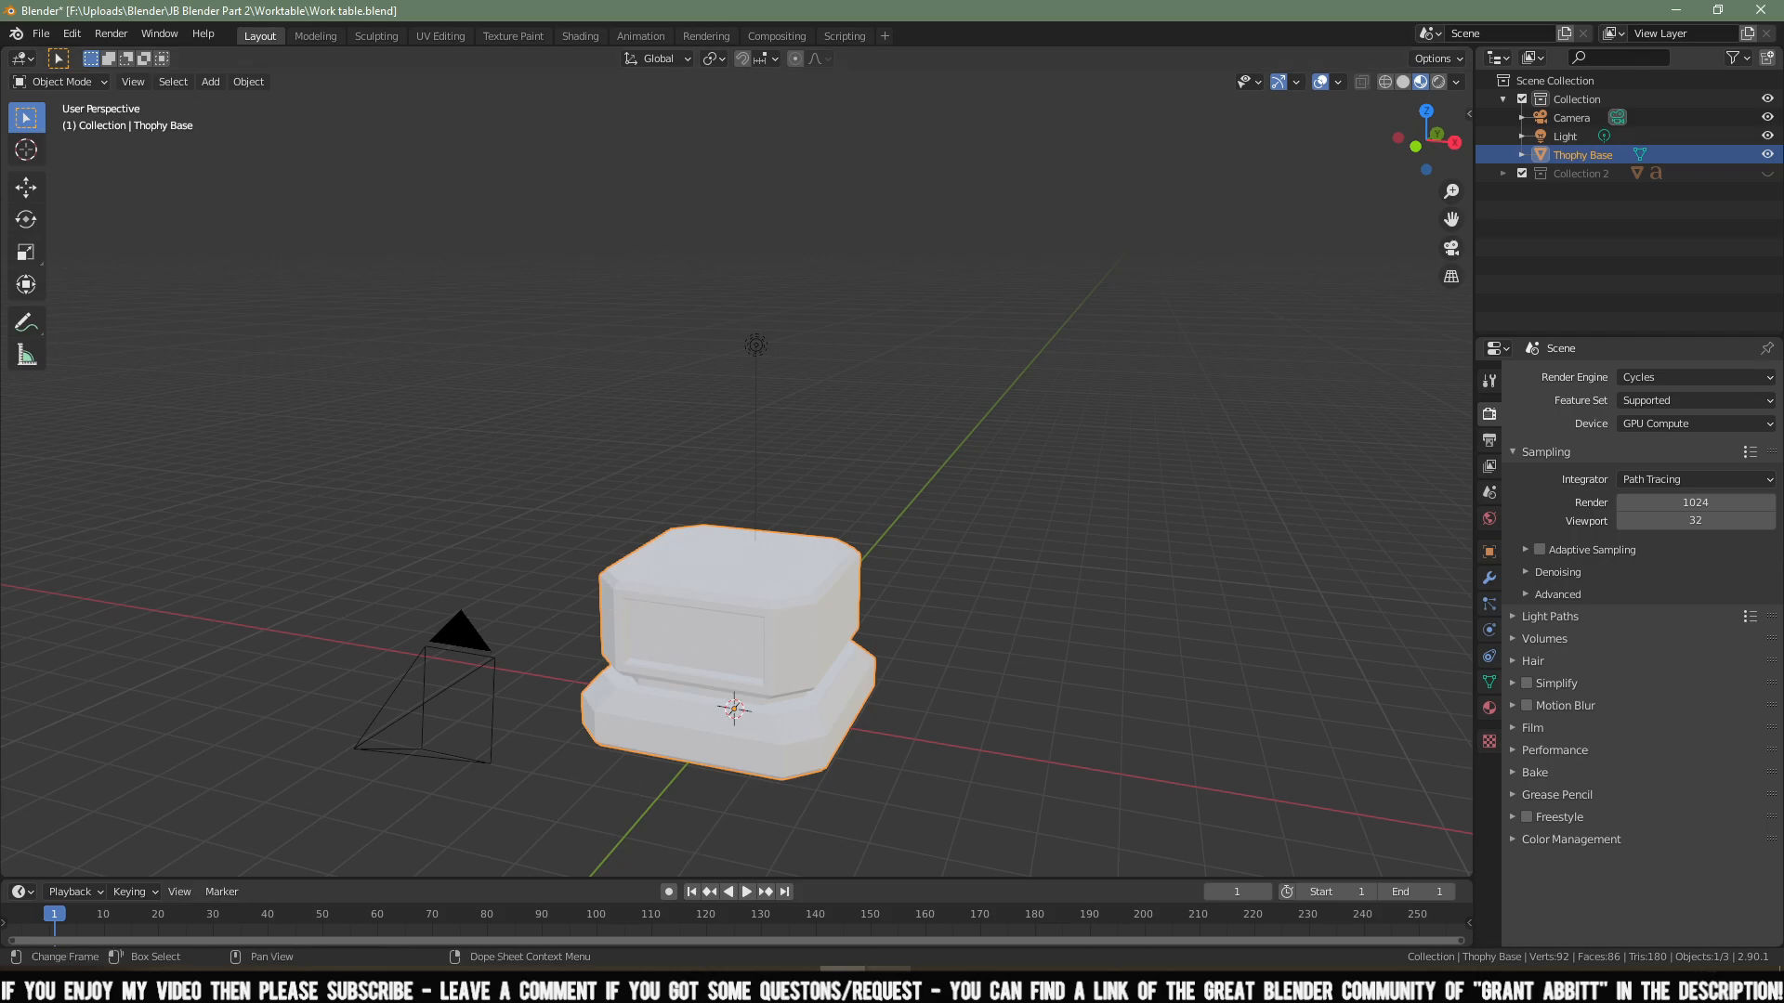
- Check the trophy in the trophy idea.png reference image and unhide Collection 2 back in Blender
left_click(888, 987)
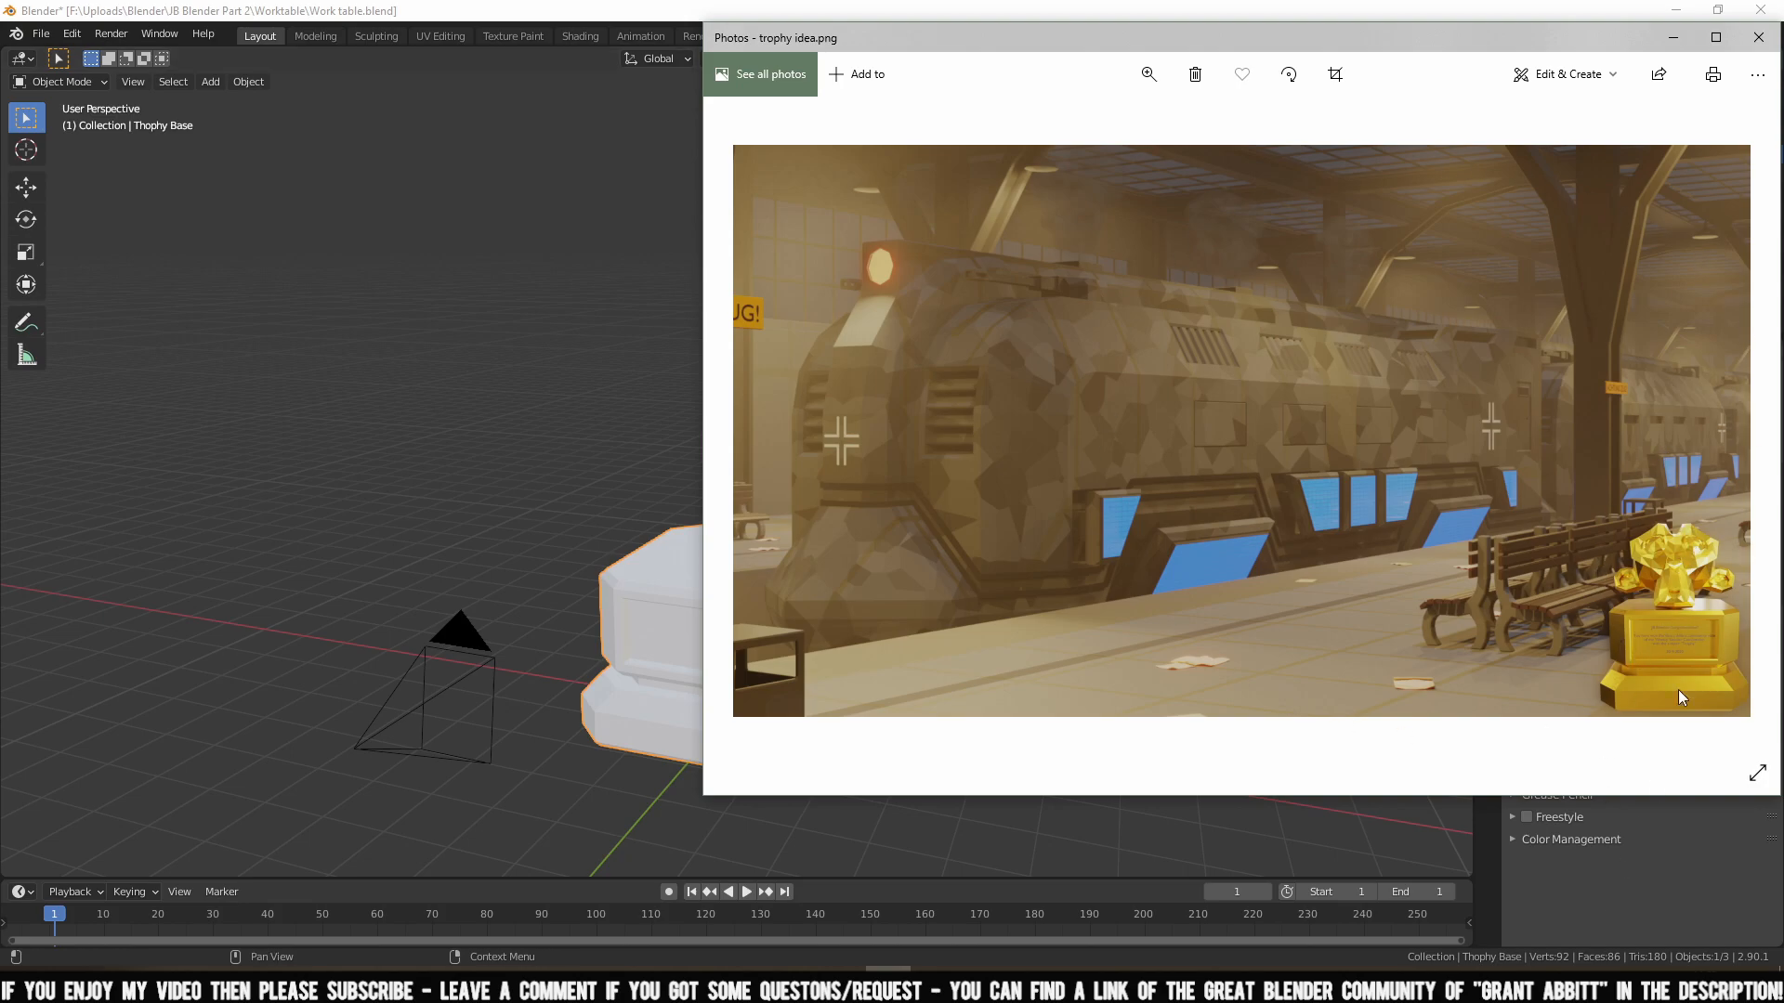
left_click(1559, 890)
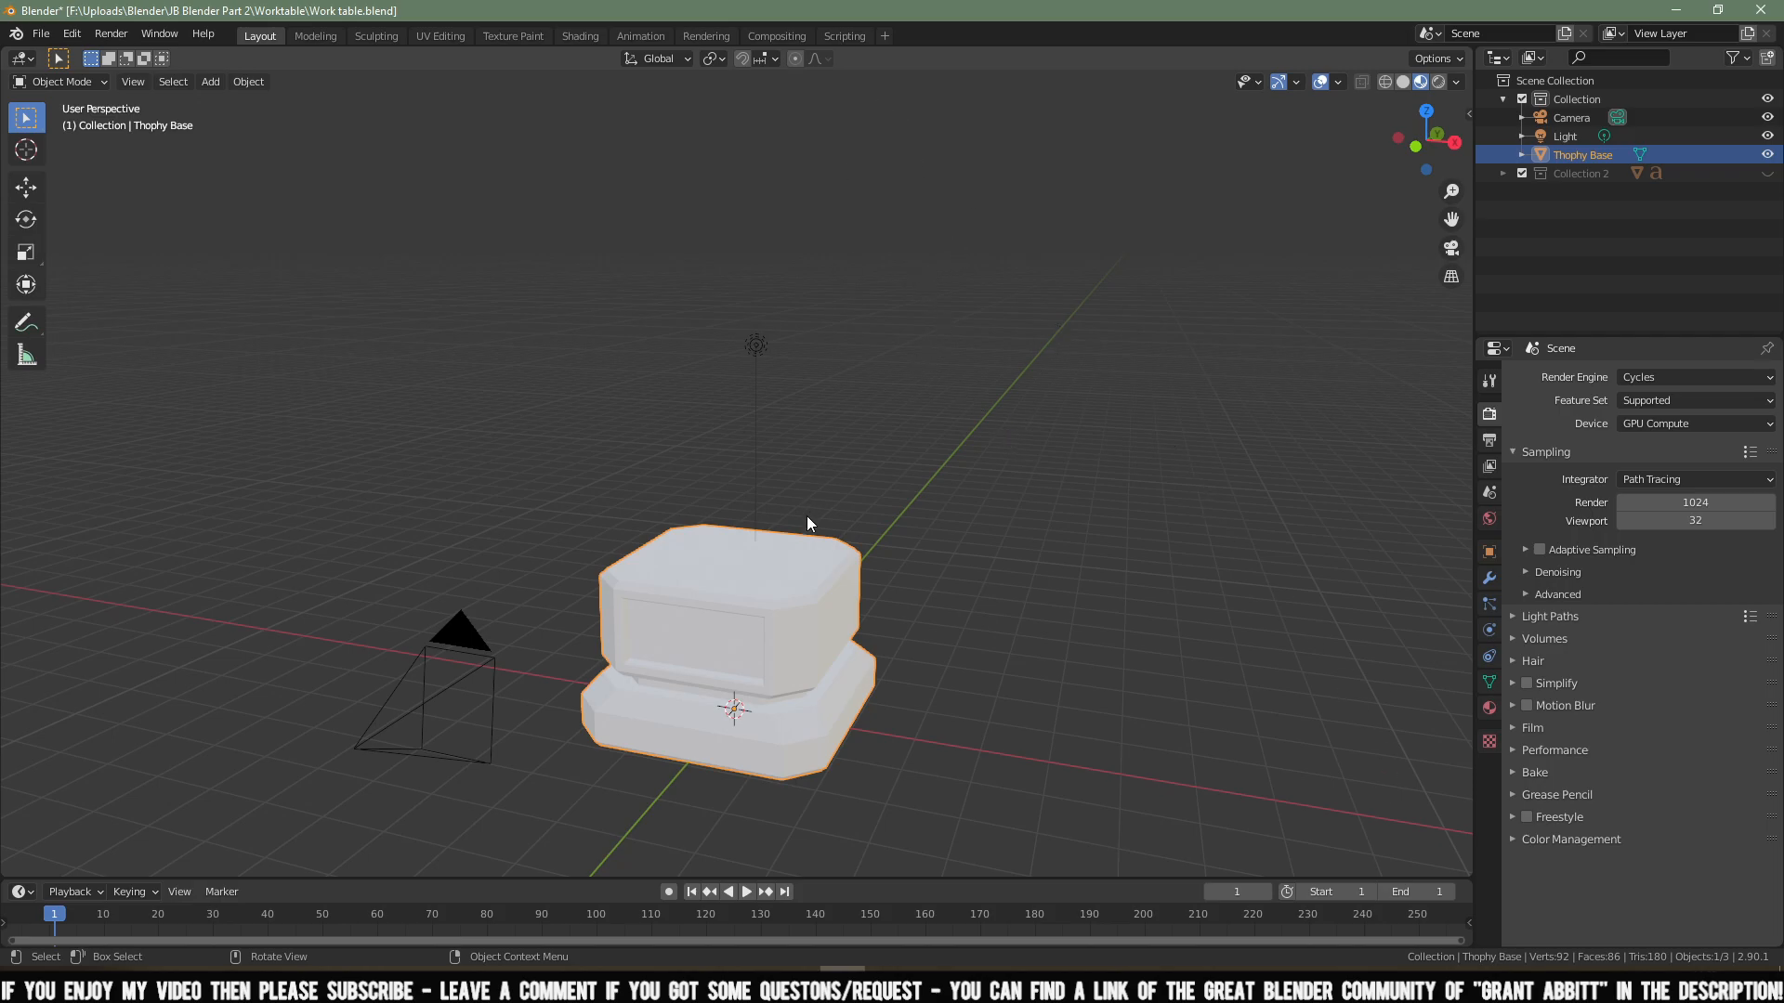
left_click(1767, 172)
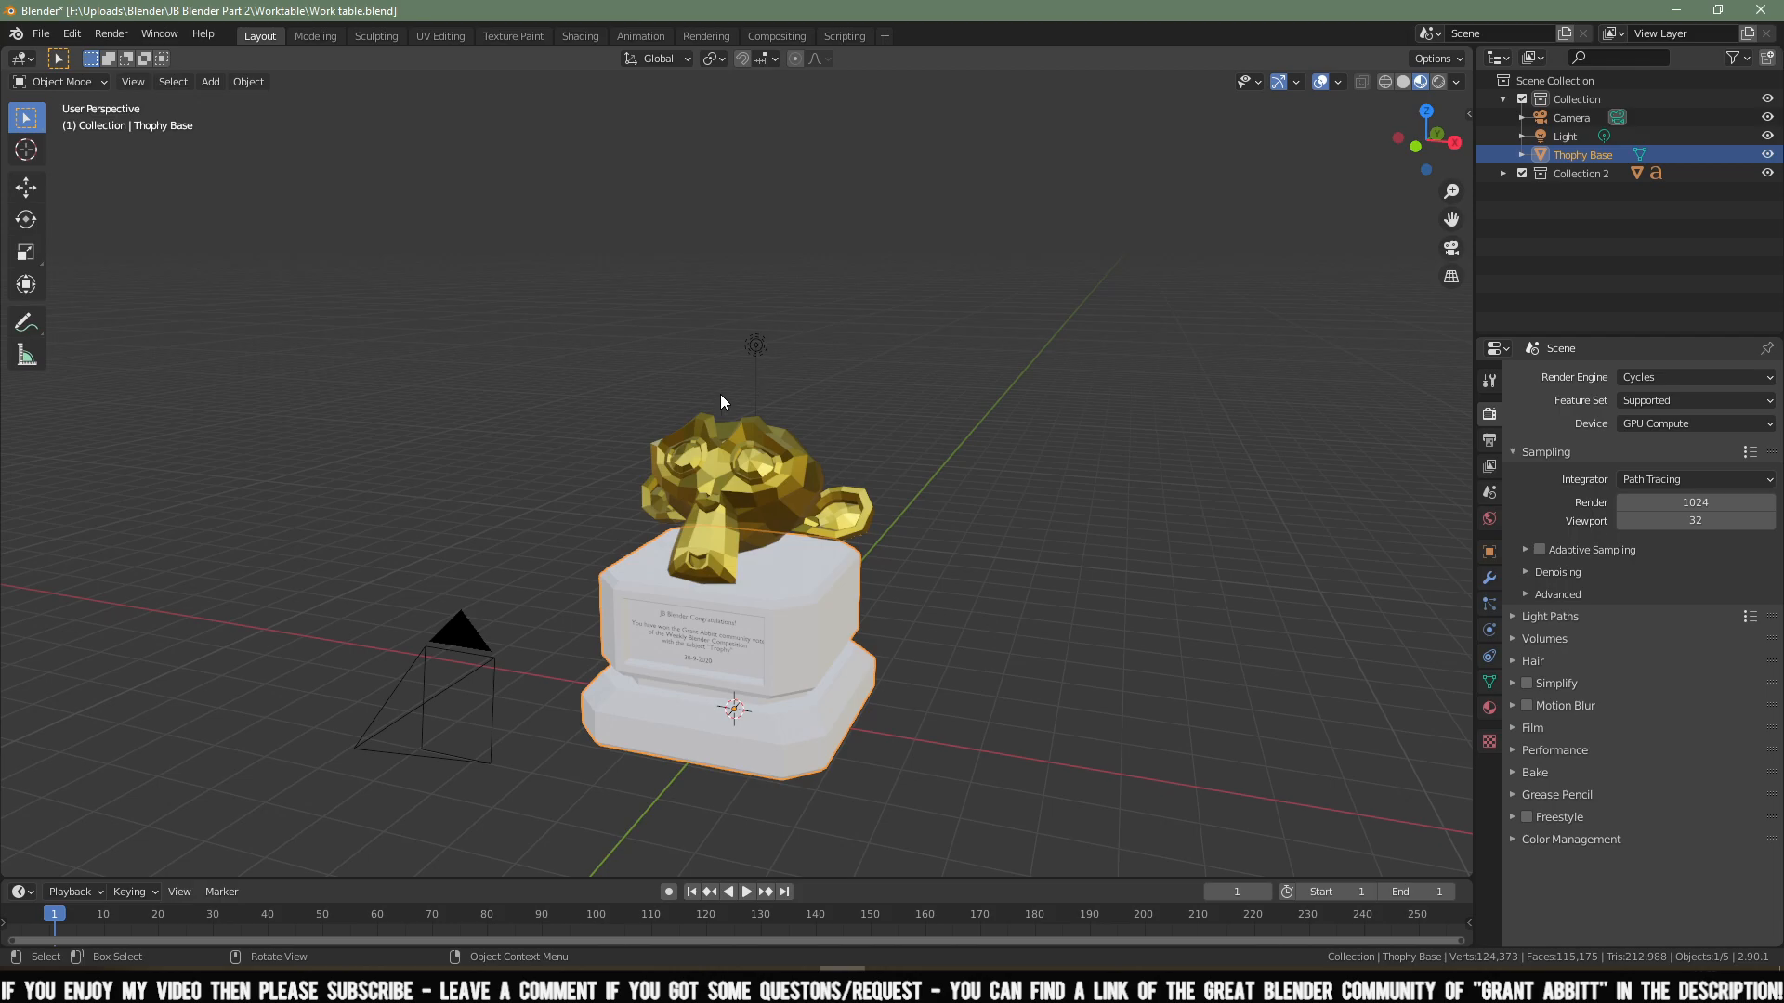
- Delete the camera and the light from the scene, leaving only the trophy objects
left_click(485, 632)
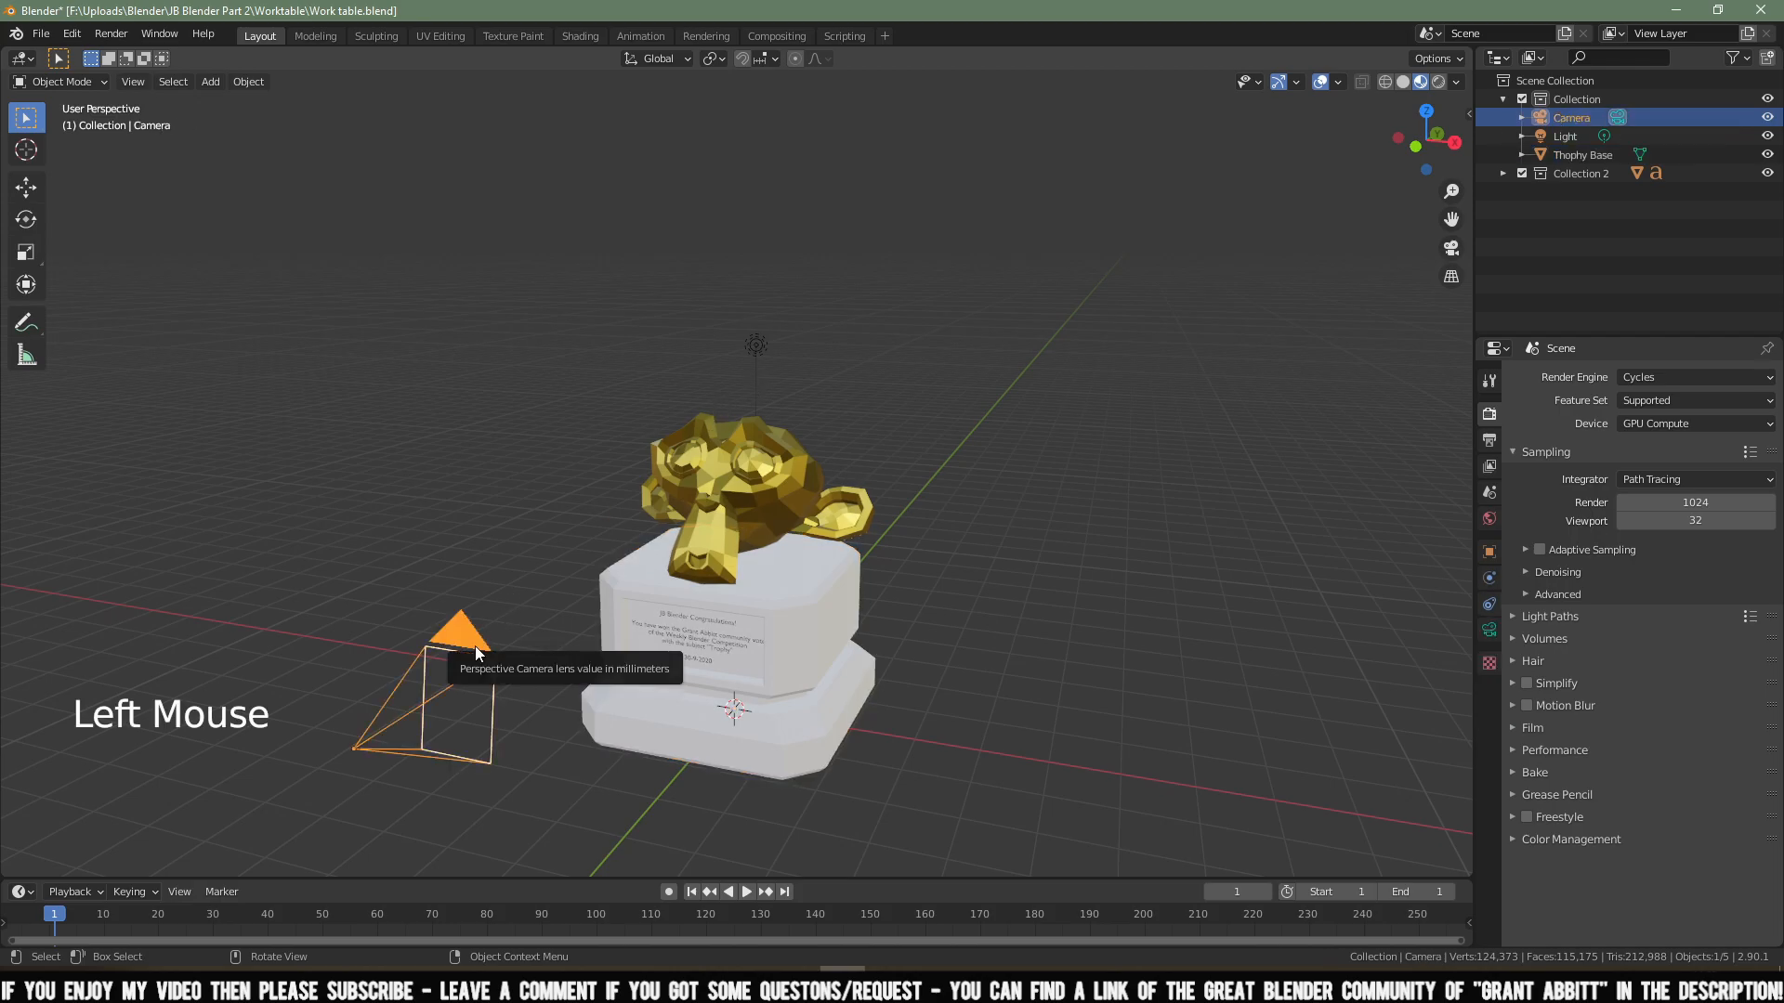
key("Delete")
left_click(756, 347)
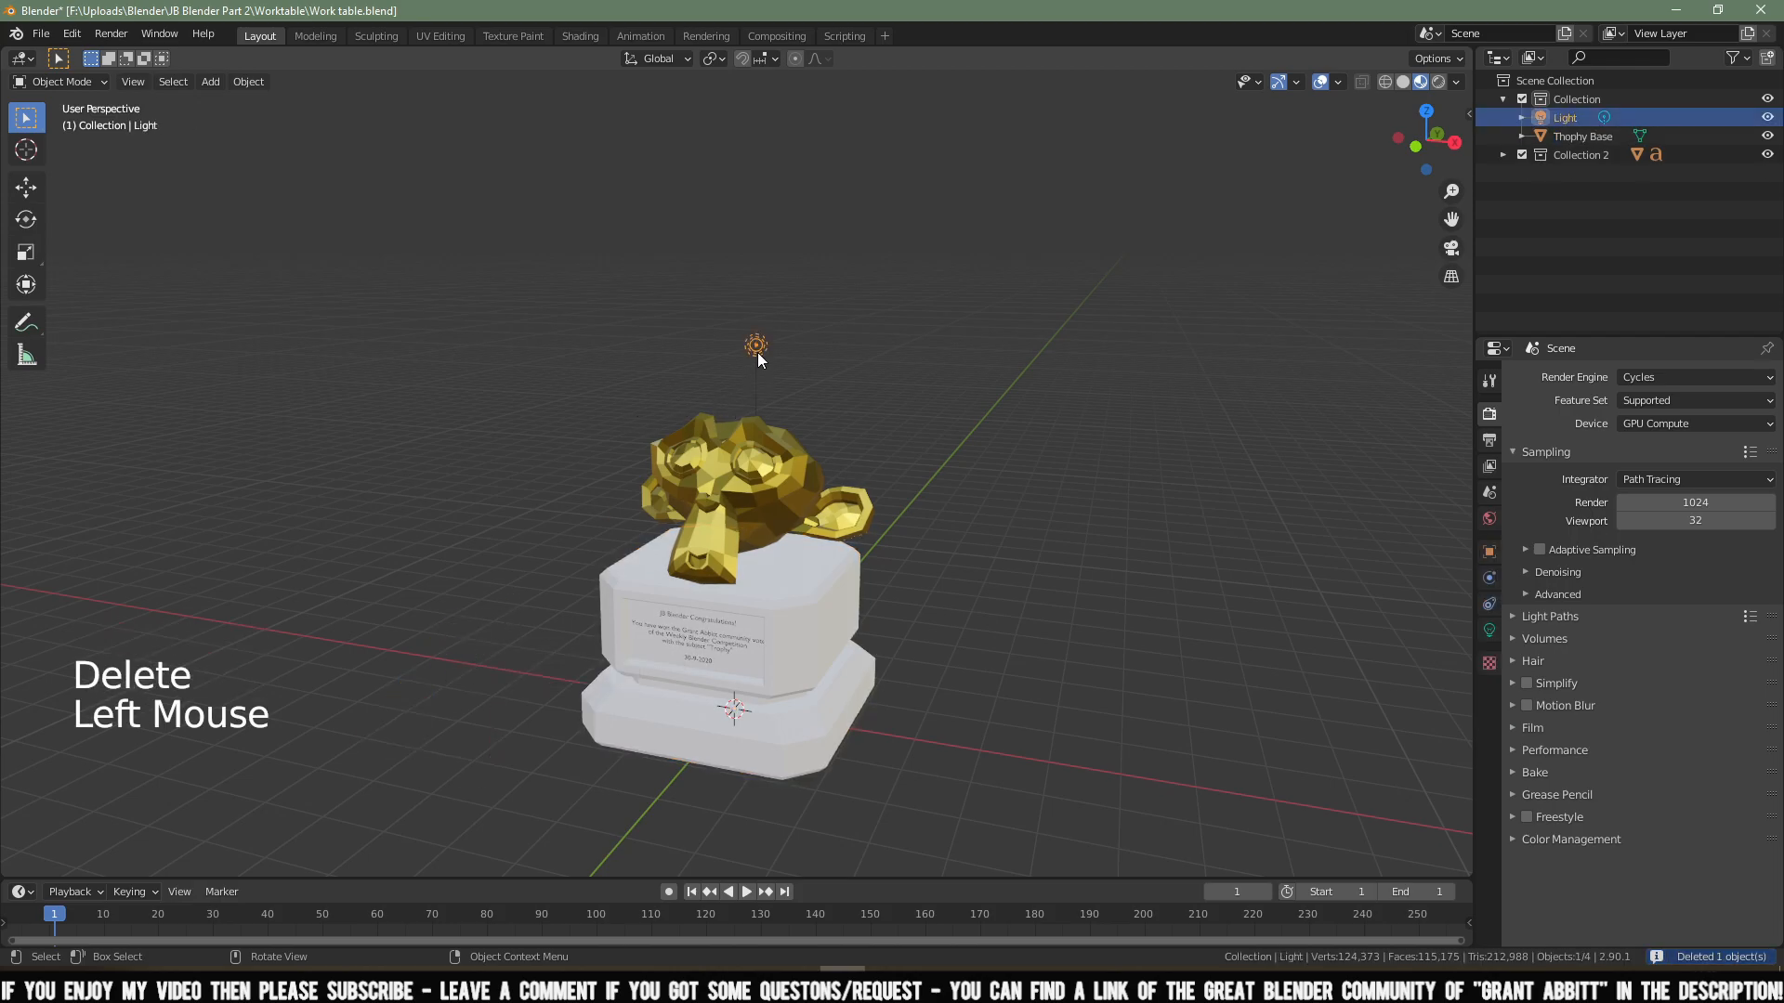
key("Delete")
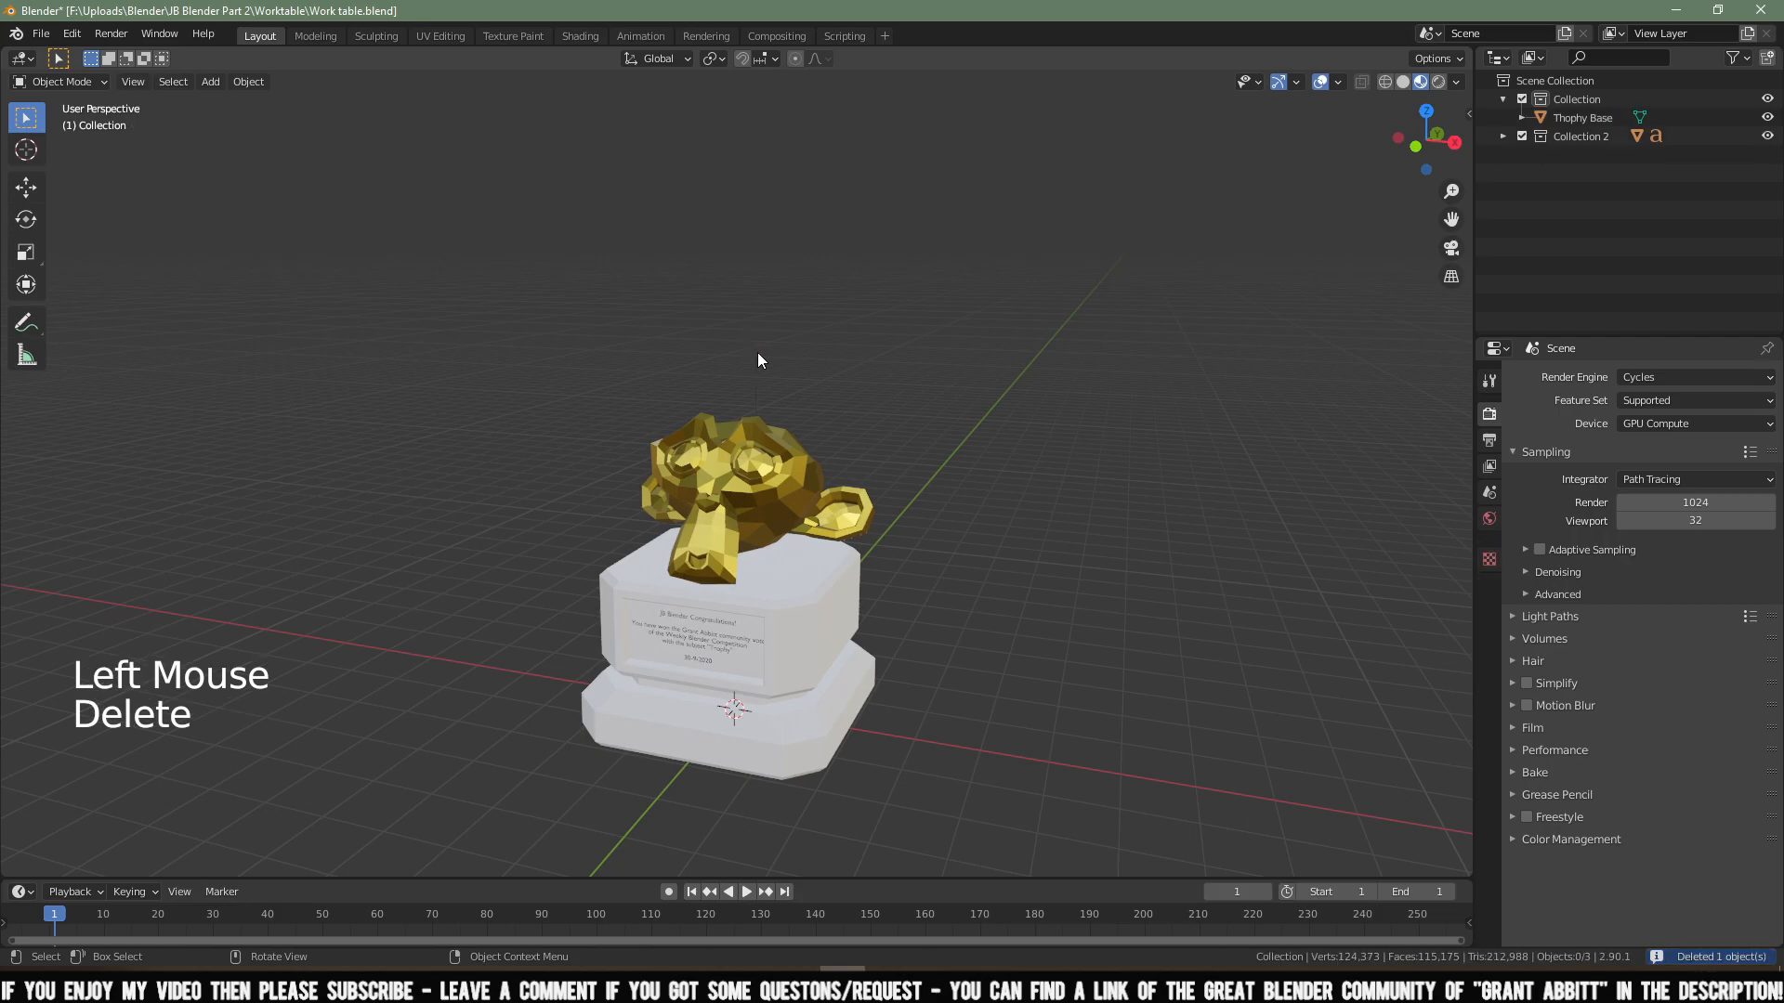
- Pack all external data into the .blend file
left_click(50, 36)
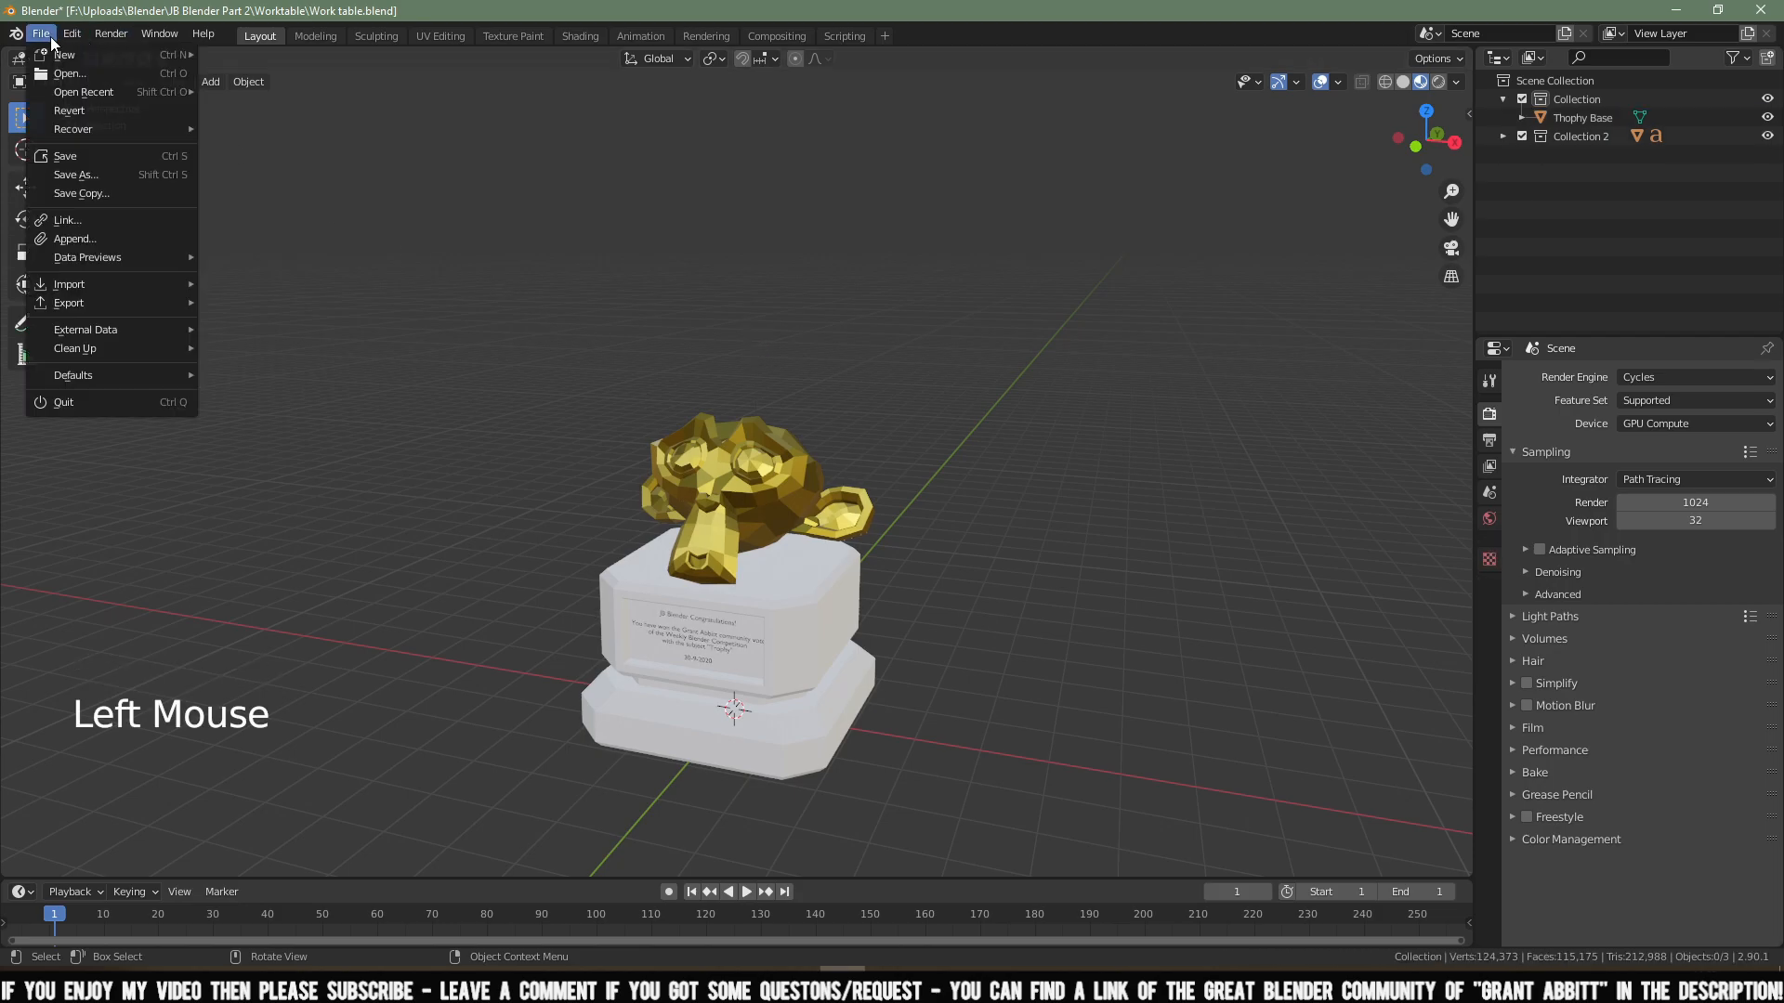
mouse_move(132, 331)
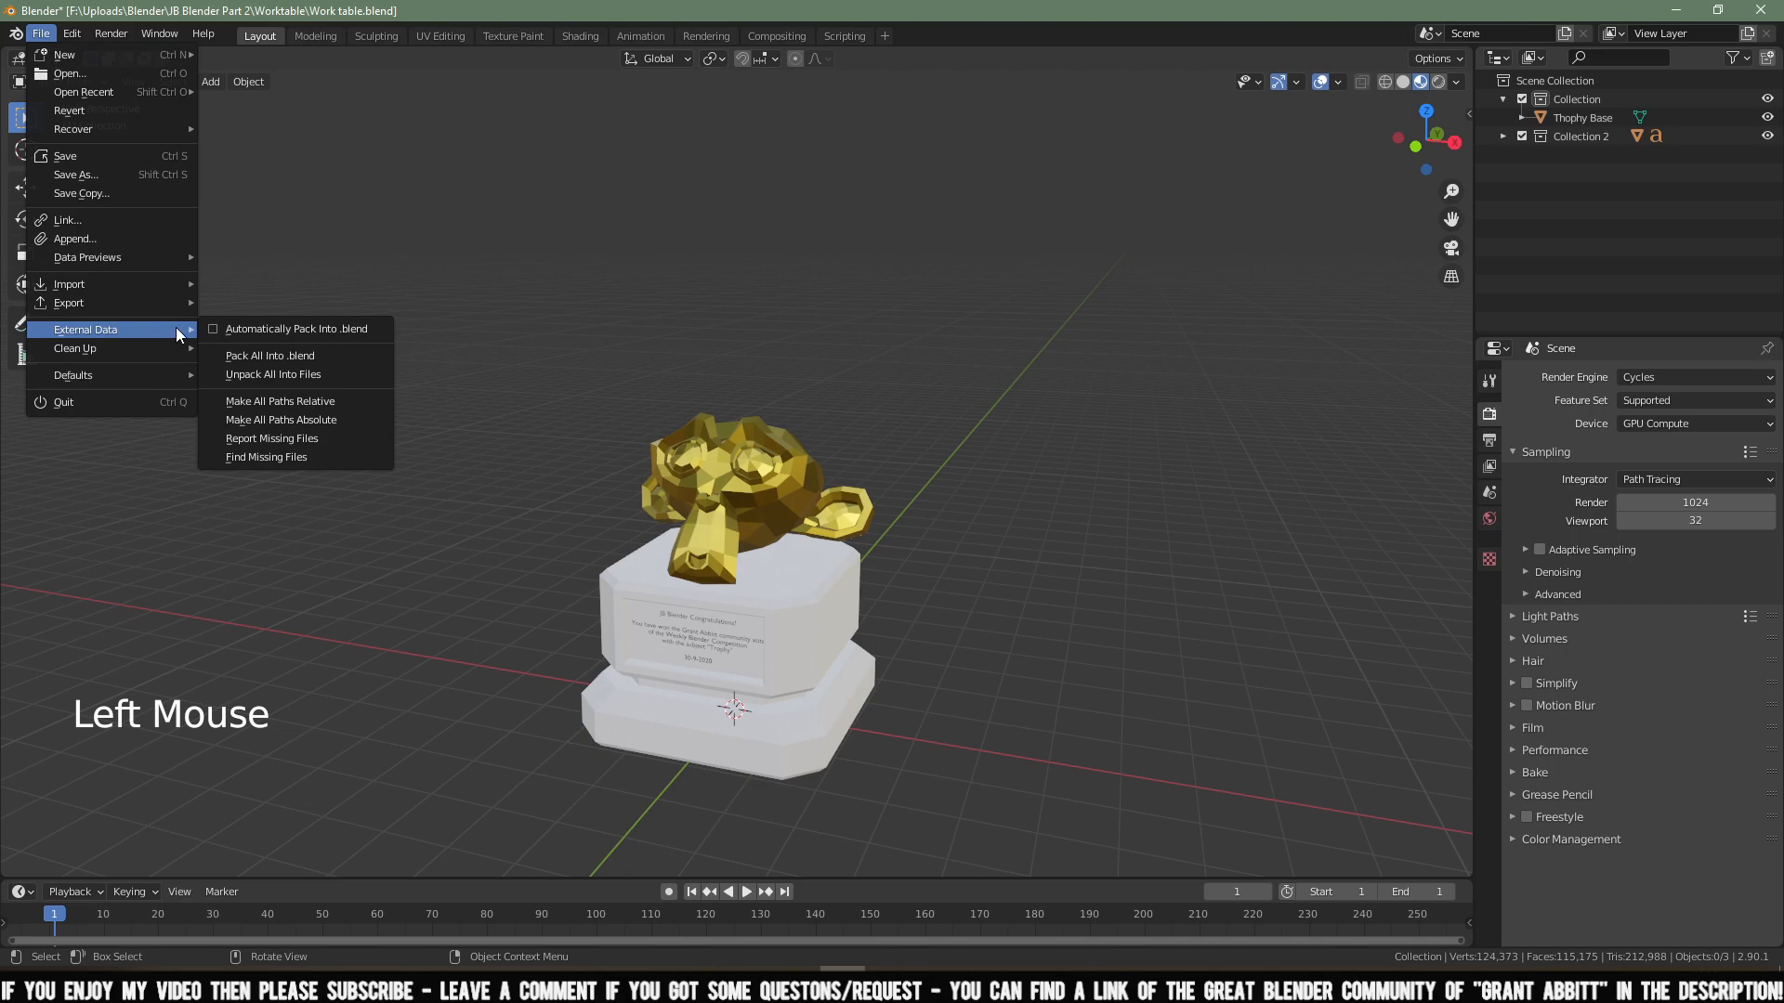
left_click(267, 362)
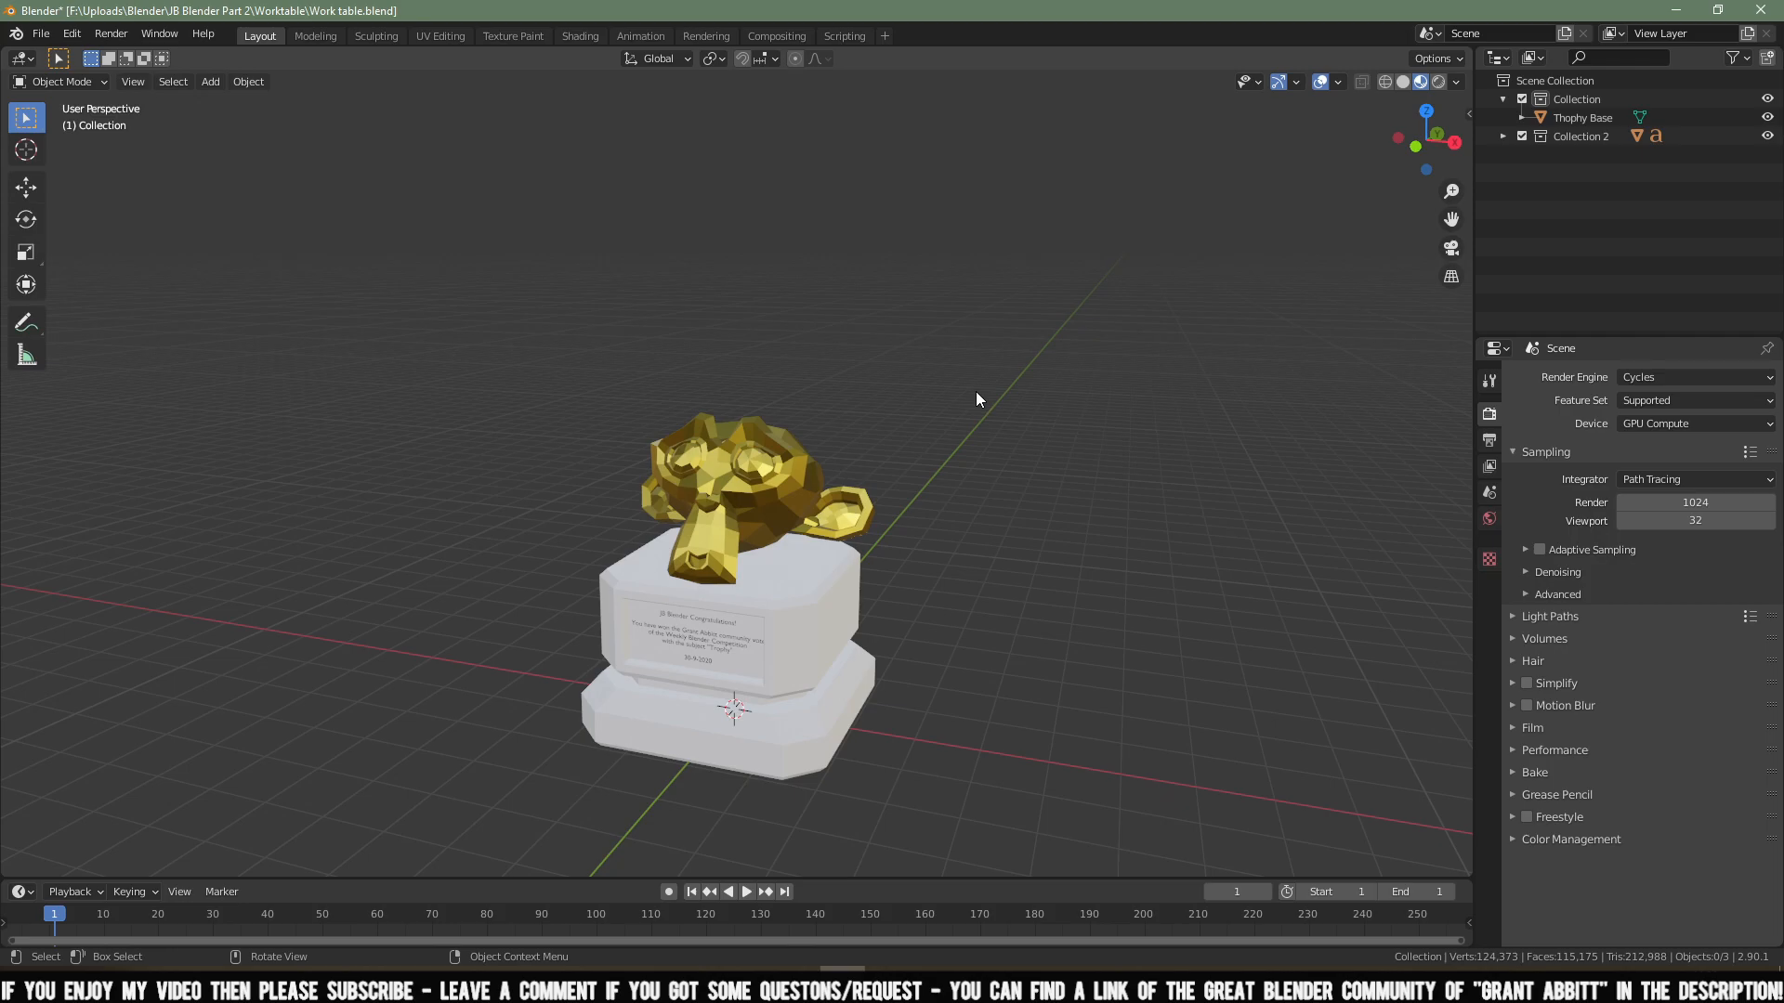
- Select the inscription text on the trophy base and examine its wording up close from the front
left_click(708, 658)
middle_click_drag(883, 683, 983, 654)
scroll(942, 662, "up", 3)
scroll(1059, 511, "up", 5)
mouse_move(1072, 533)
middle_mouse_down("shift")
mouse_move(1096, 615)
mouse_move(1068, 533)
middle_mouse_up("shift")
scroll(743, 610, "down", 1)
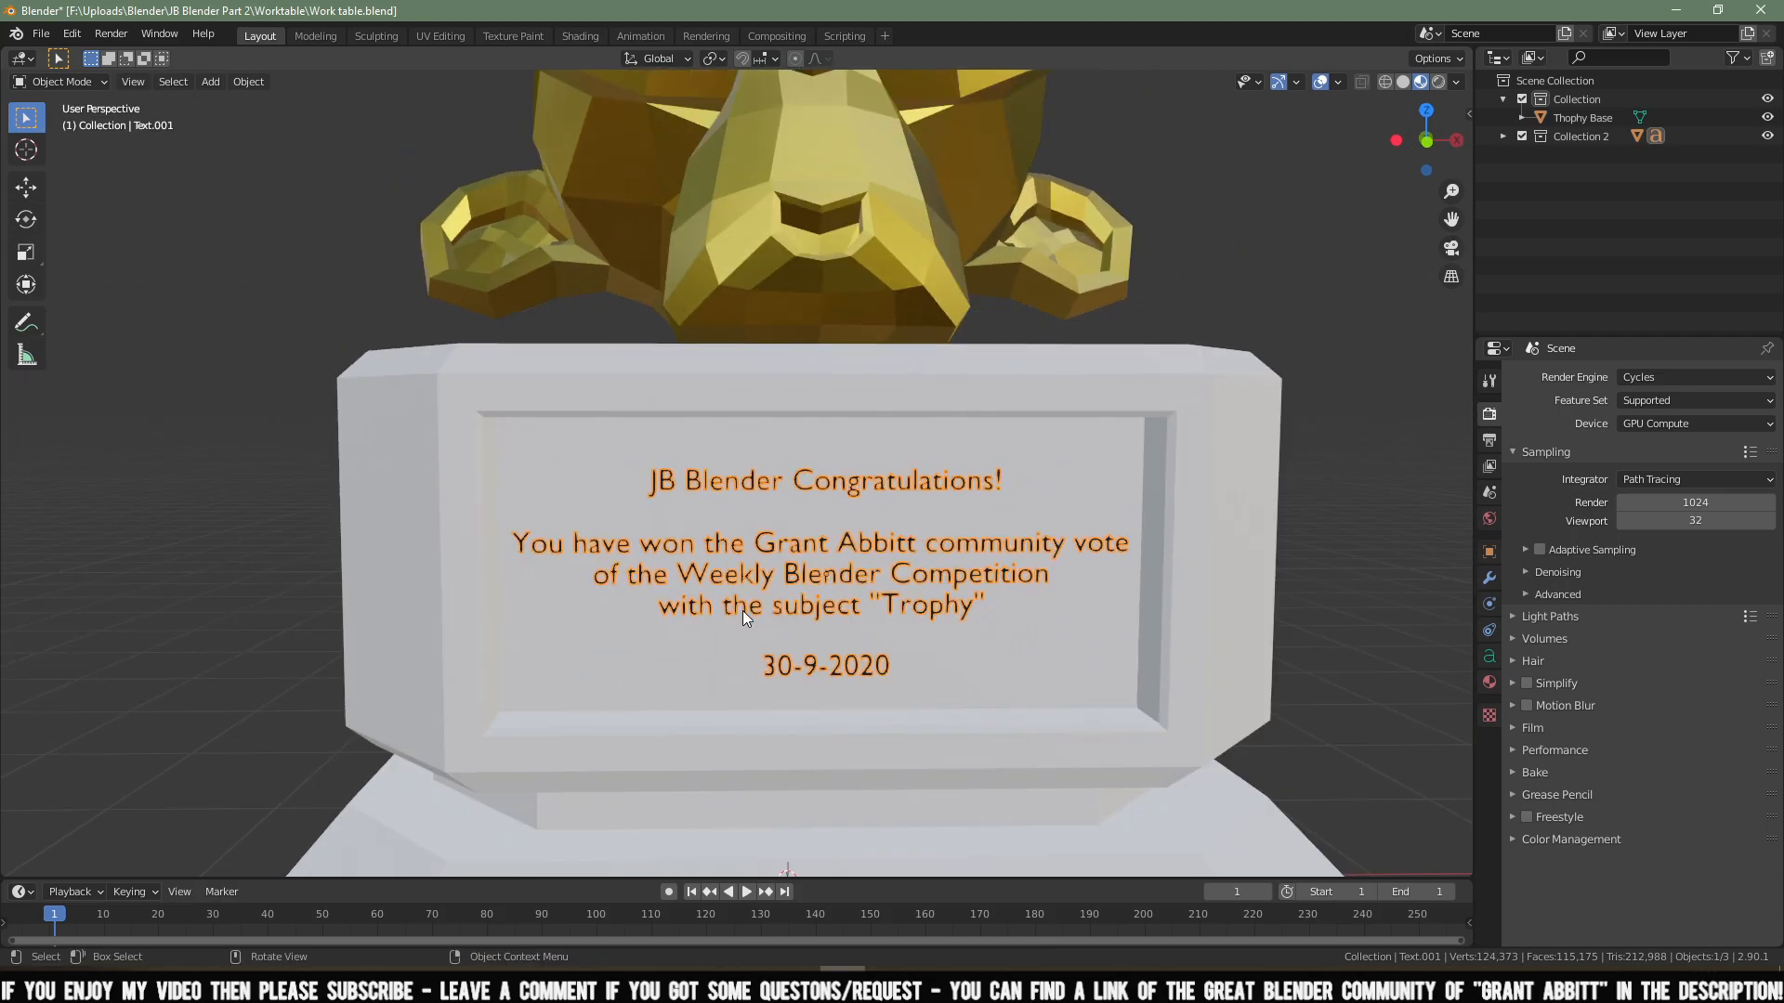